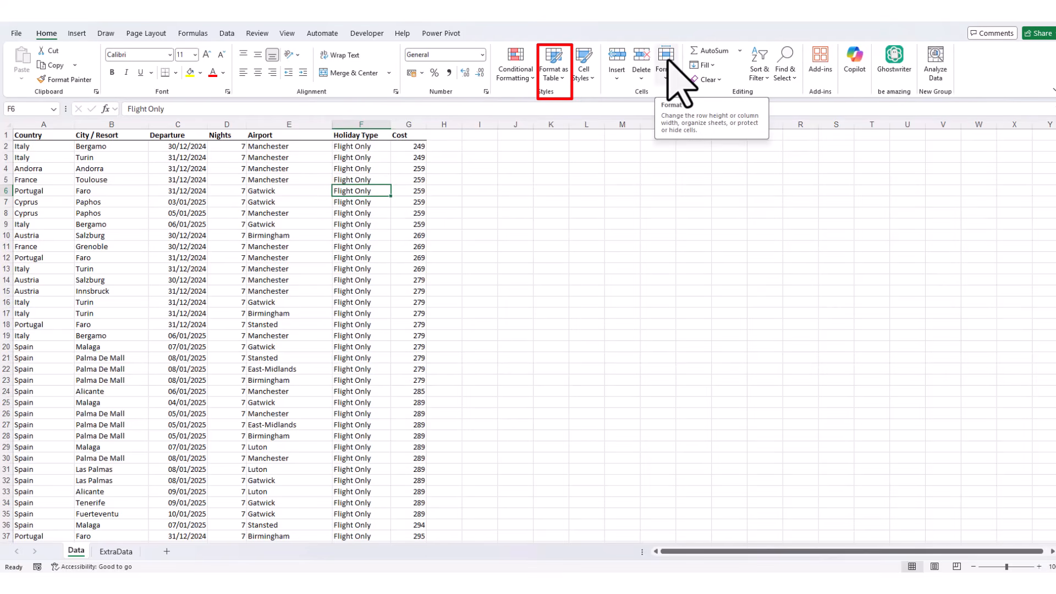
pyautogui.click(556, 69)
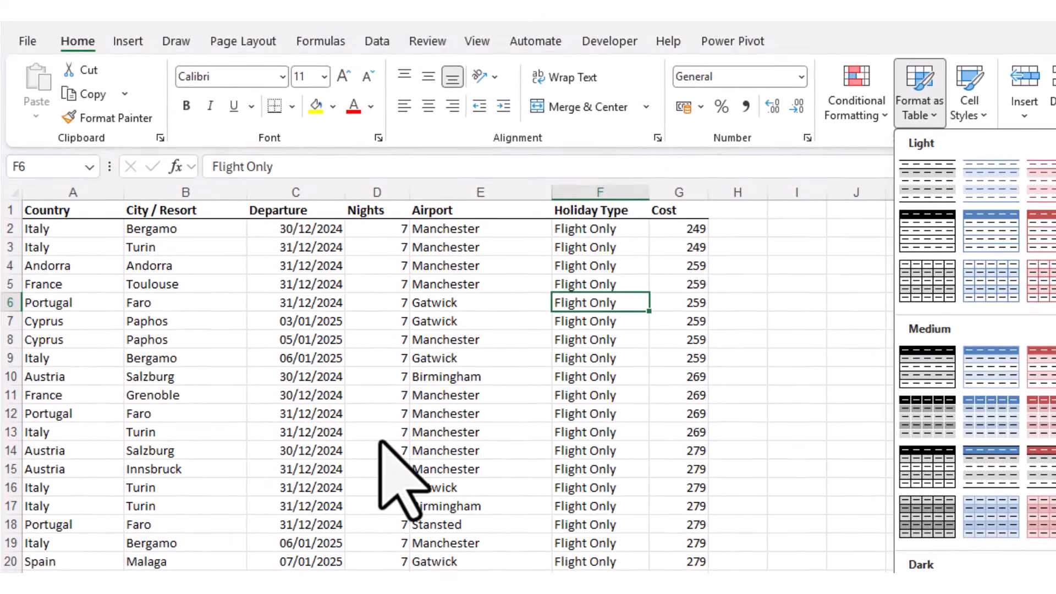
pyautogui.click(363, 419)
pyautogui.click(423, 426)
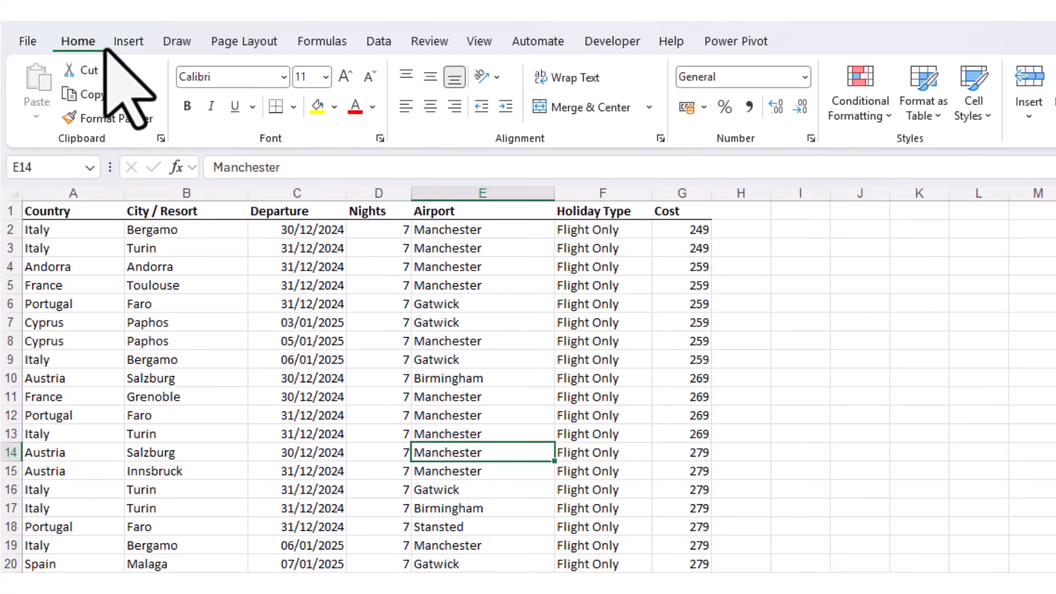
pyautogui.click(130, 44)
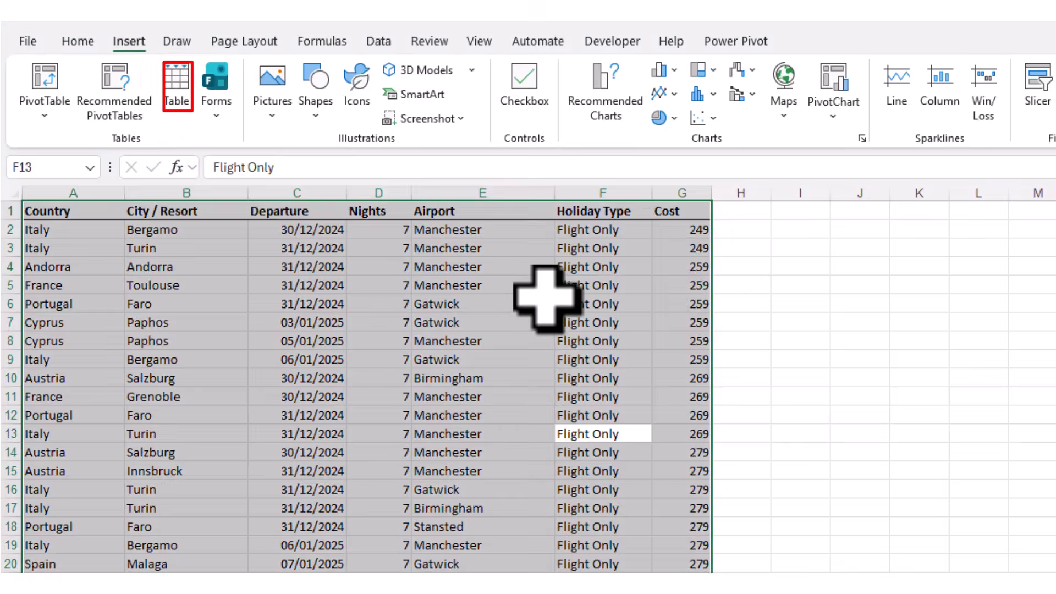
pyautogui.click(545, 297)
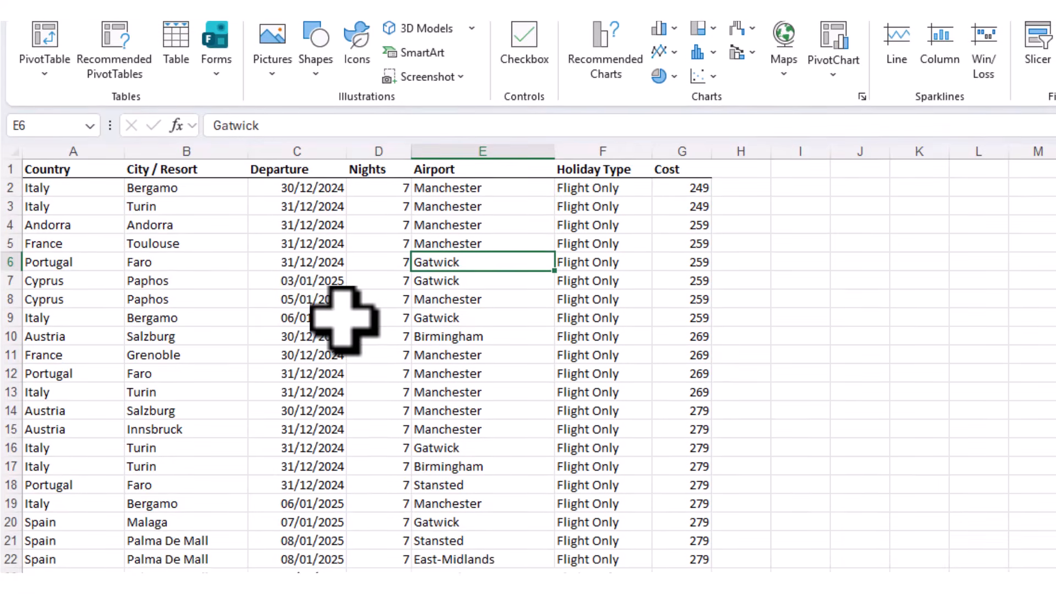
# Step: Convert the holiday data range $A$1:$G$304 into a table with headers
pyautogui.click(333, 361)
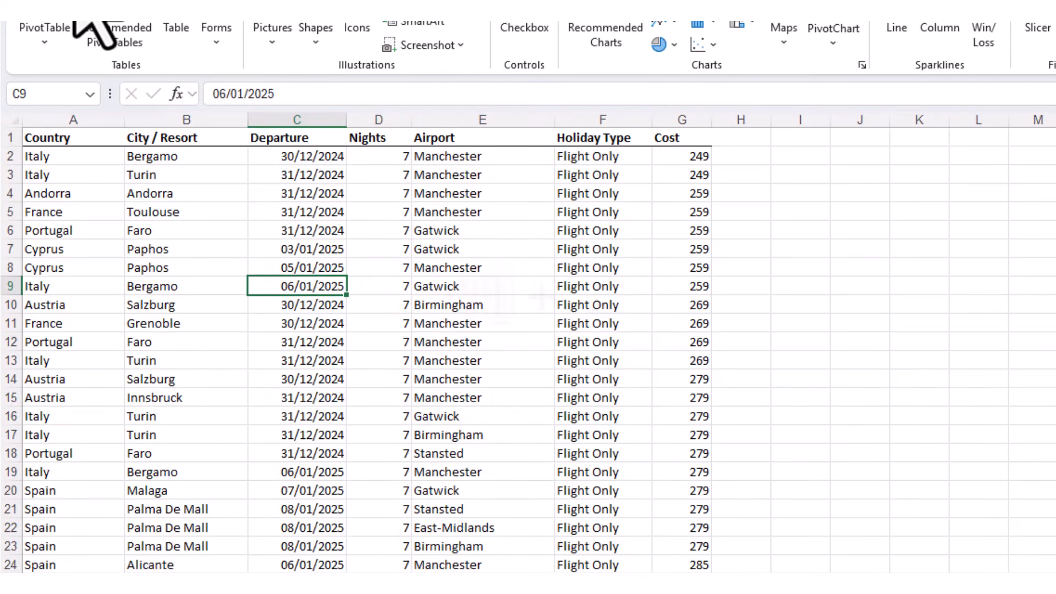
pyautogui.hotkey('ctrl', 't')
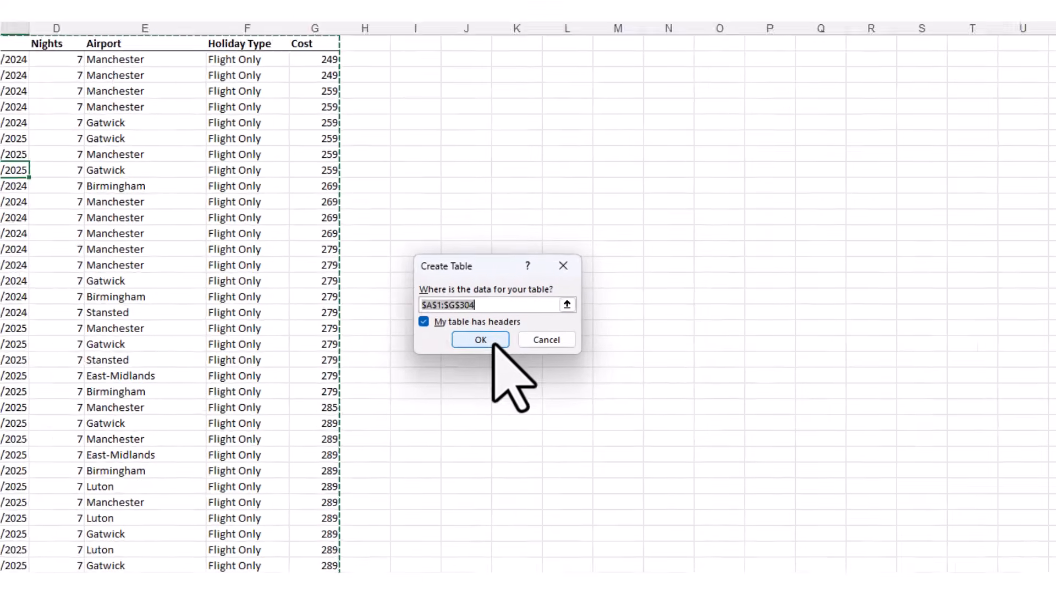
pyautogui.click(493, 344)
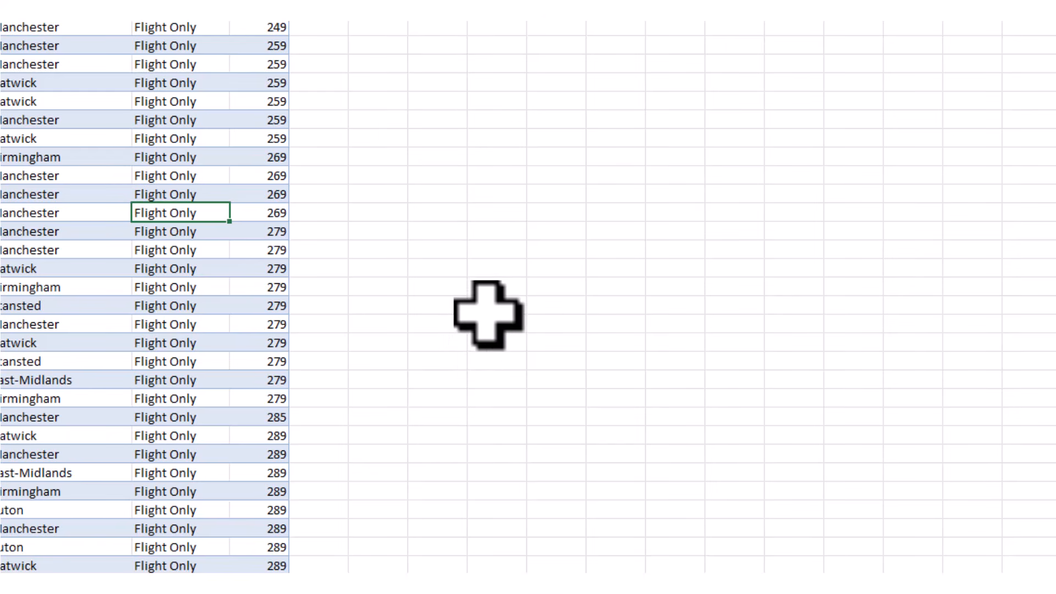
# Step: Remove duplicate rows from the table, comparing all columns and treating the first row as headers
pyautogui.click(359, 238)
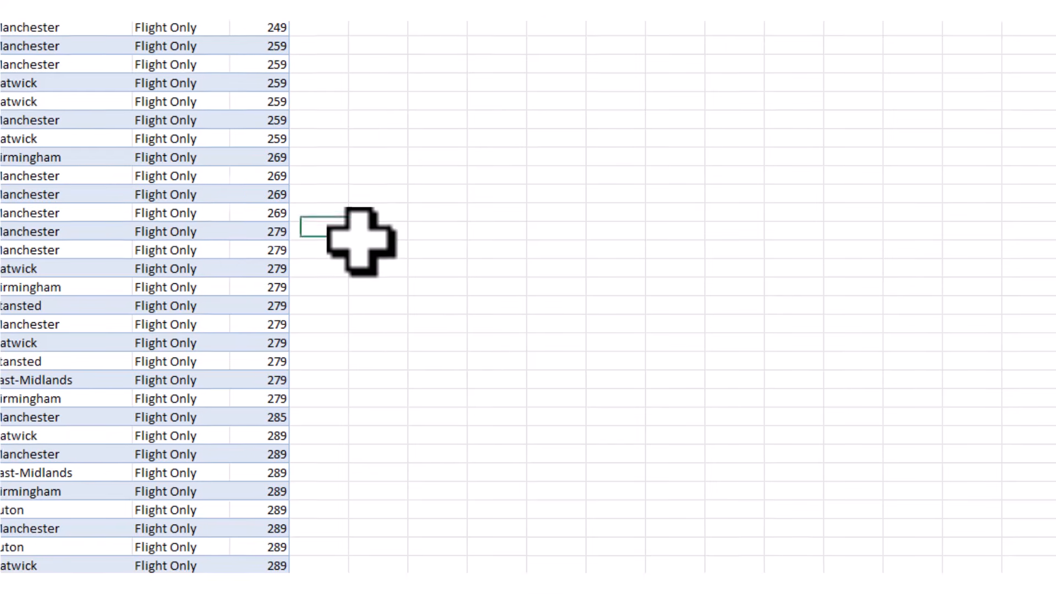
pyautogui.click(158, 179)
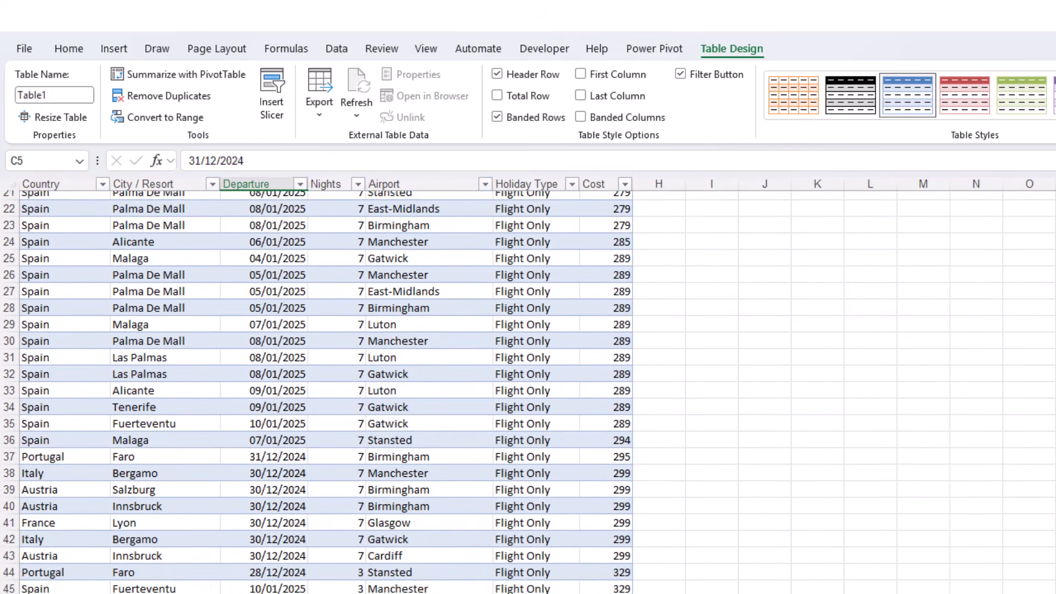
pyautogui.scroll(2, 370, 385)
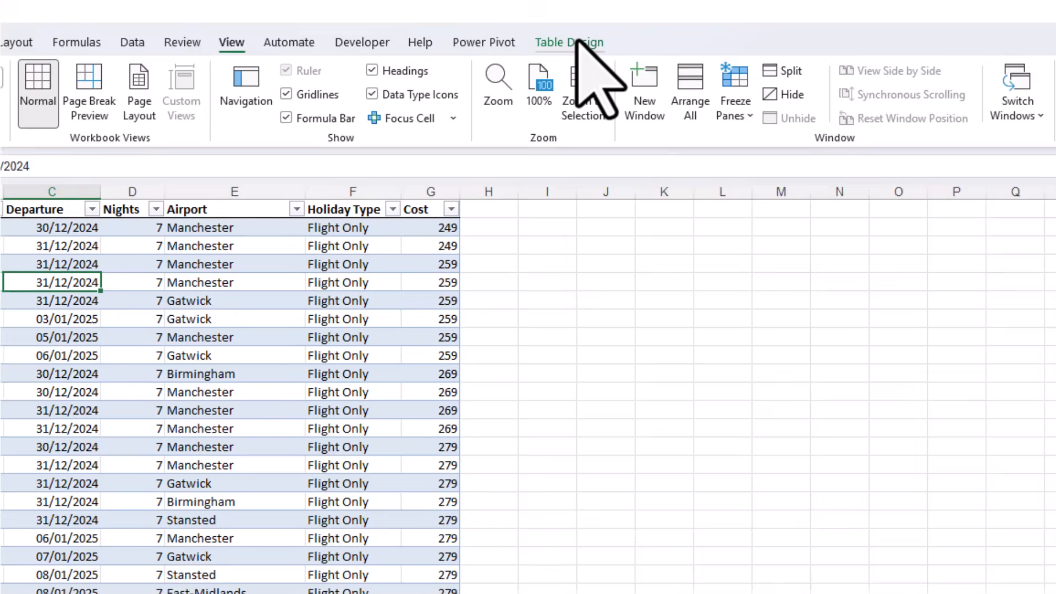
pyautogui.click(737, 49)
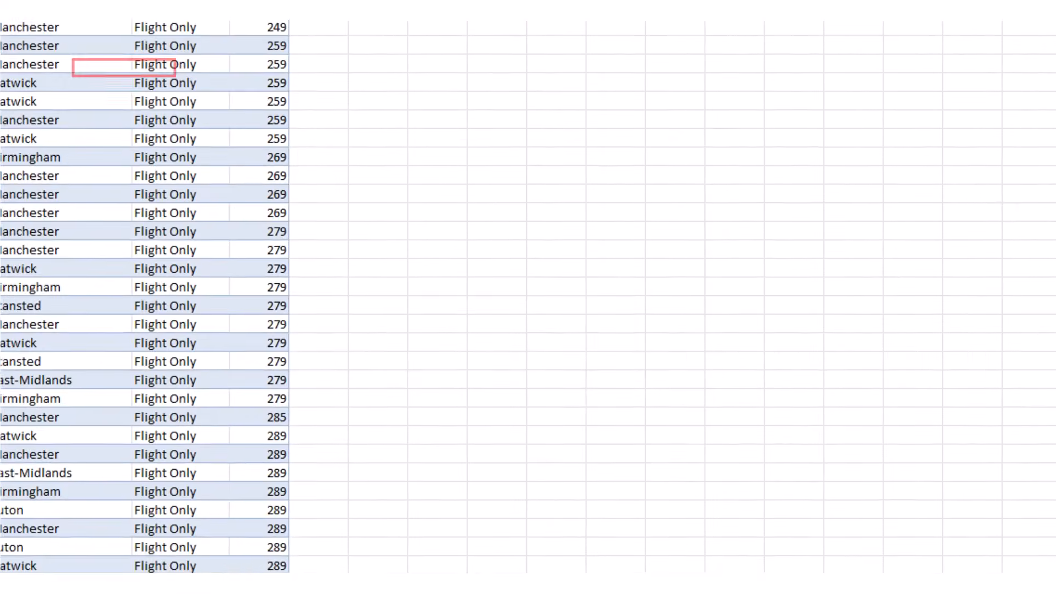
pyautogui.click(102, 65)
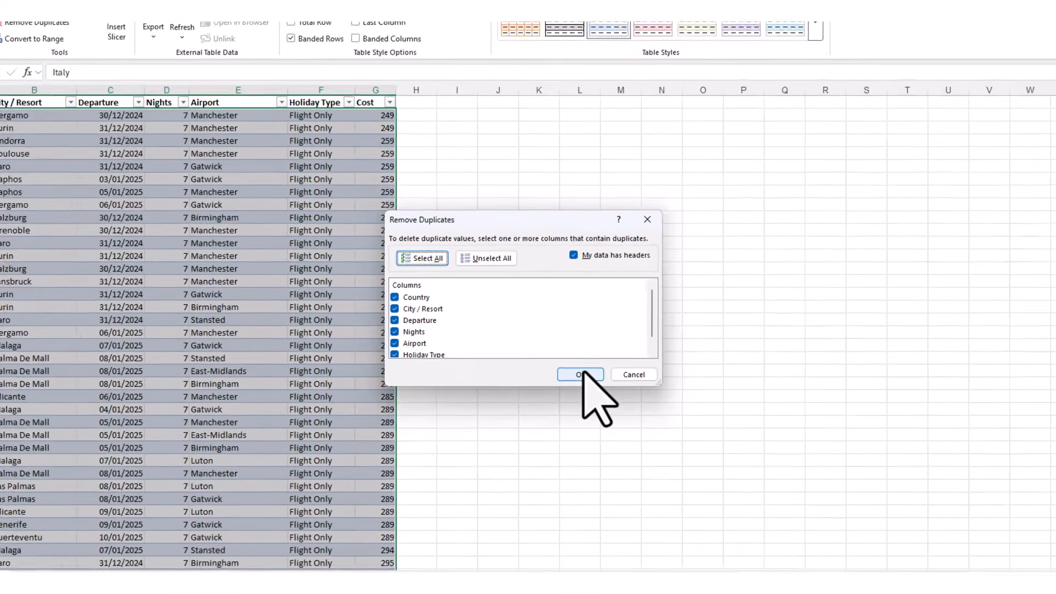
pyautogui.click(557, 385)
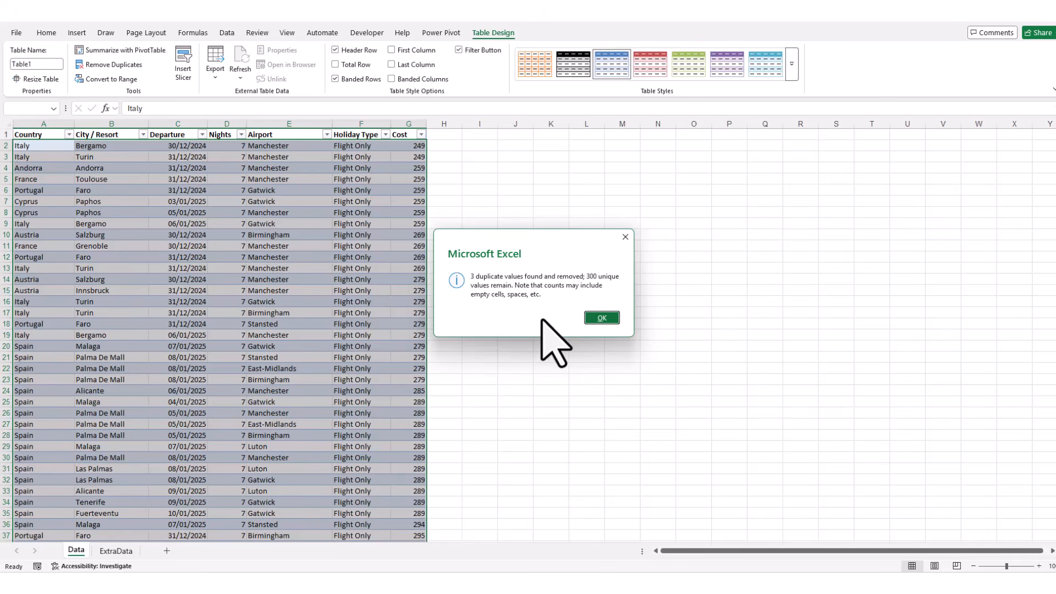
pyautogui.click(602, 318)
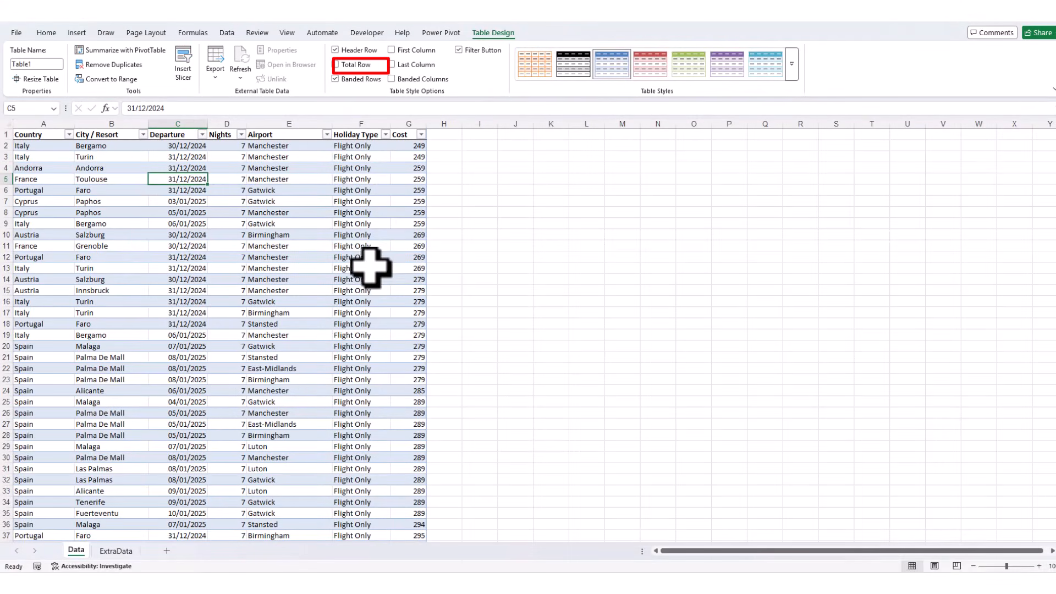
# Step: Add a total row to the table and apply Sum to the Nights column in it
pyautogui.click(336, 65)
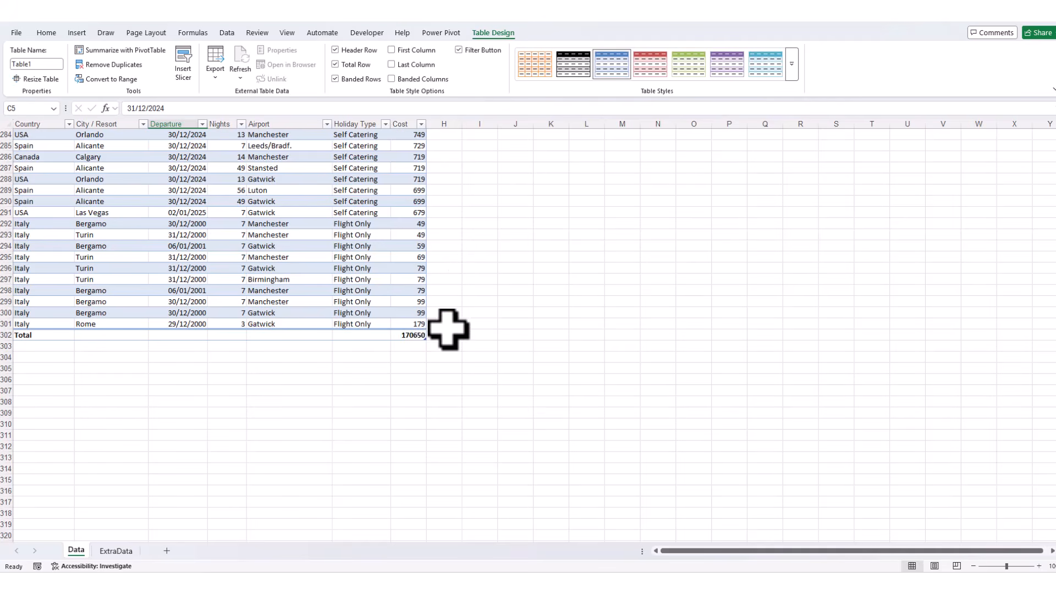
pyautogui.click(228, 334)
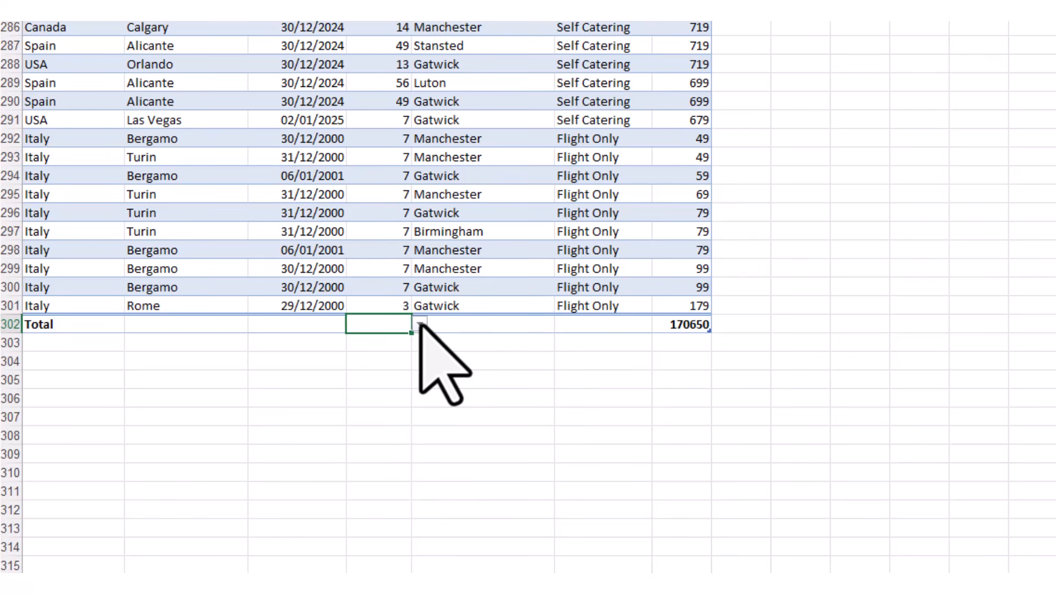
pyautogui.click(419, 325)
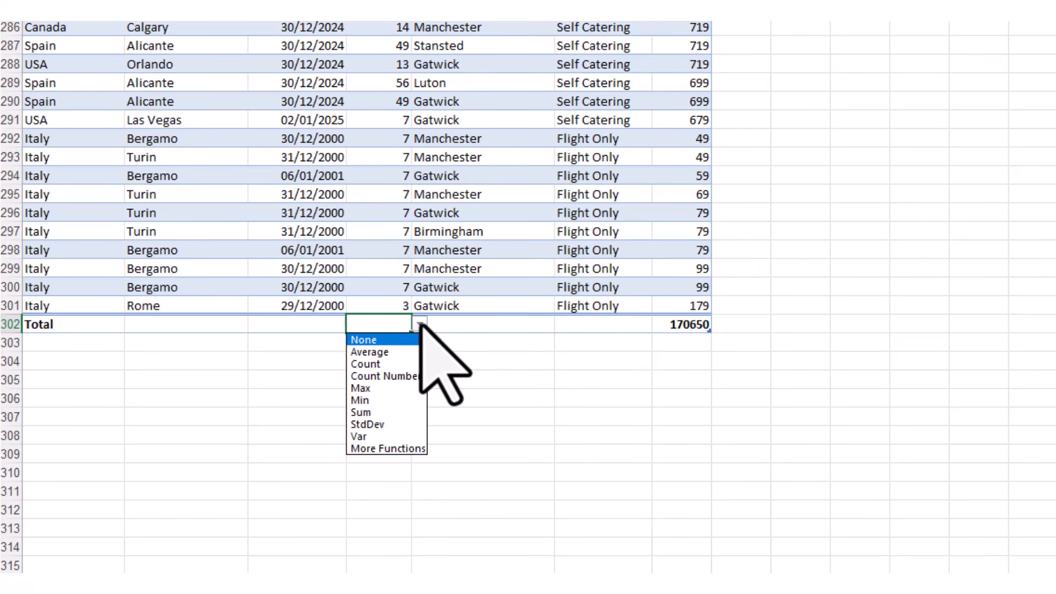
pyautogui.click(372, 412)
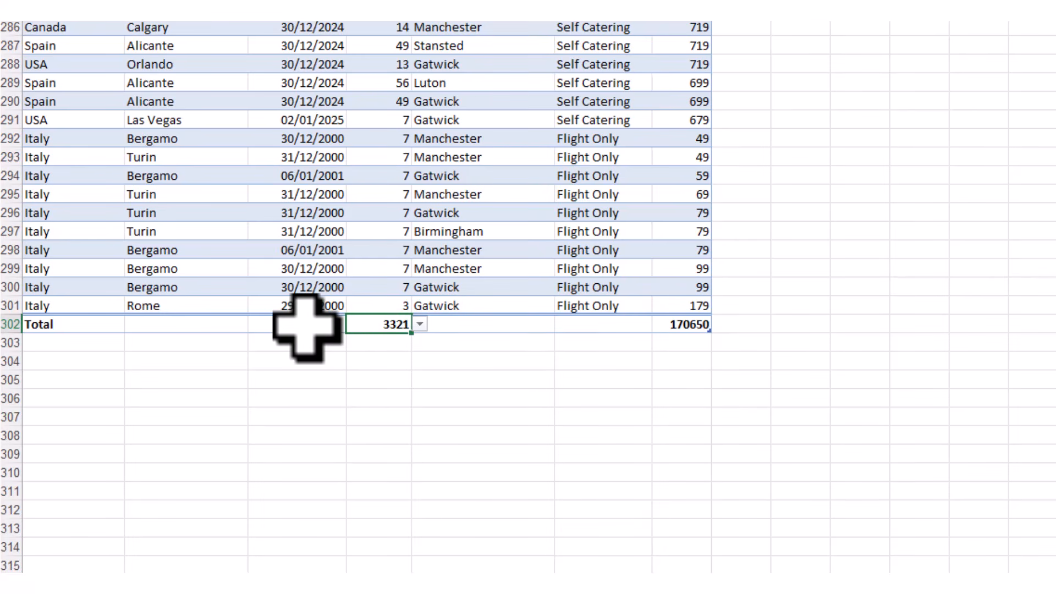
# Step: Change the Nights calculation in the total row to Average
pyautogui.click(419, 324)
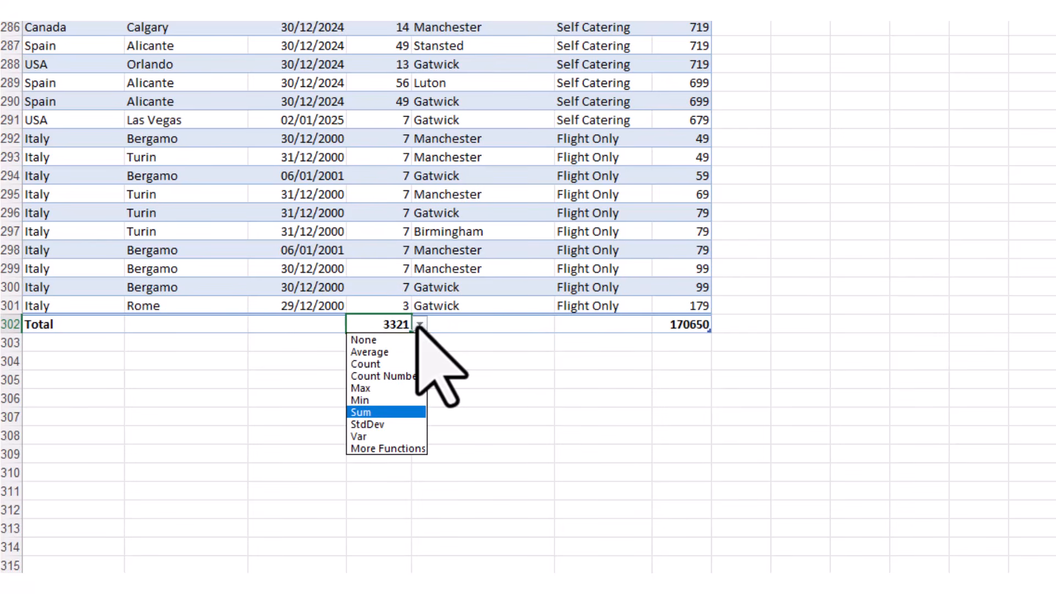
pyautogui.click(407, 353)
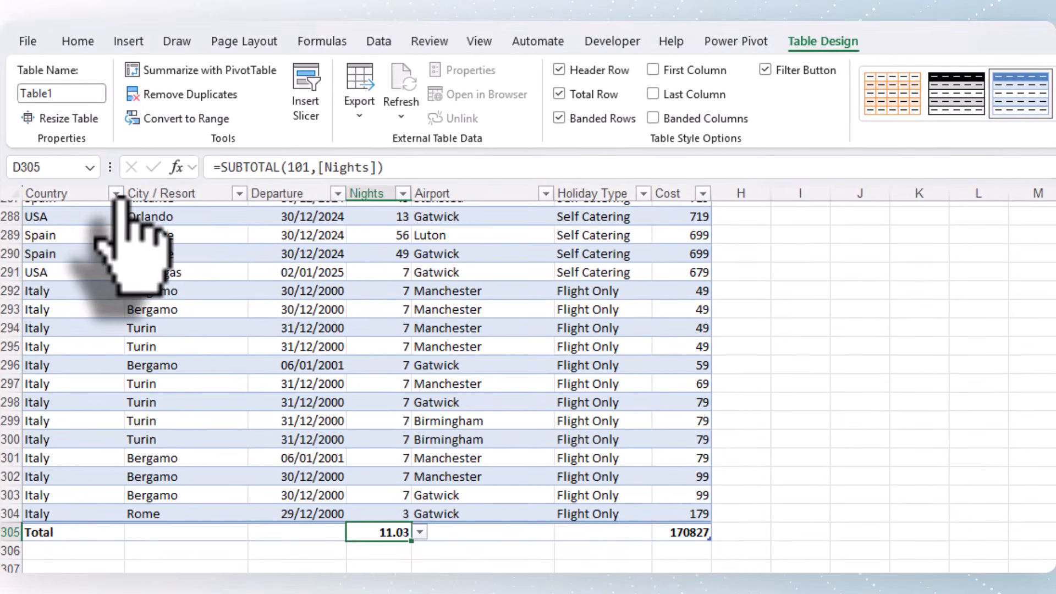
# Step: Filter the Country column to show only Portugal, finding it with the search term "port"
pyautogui.click(117, 194)
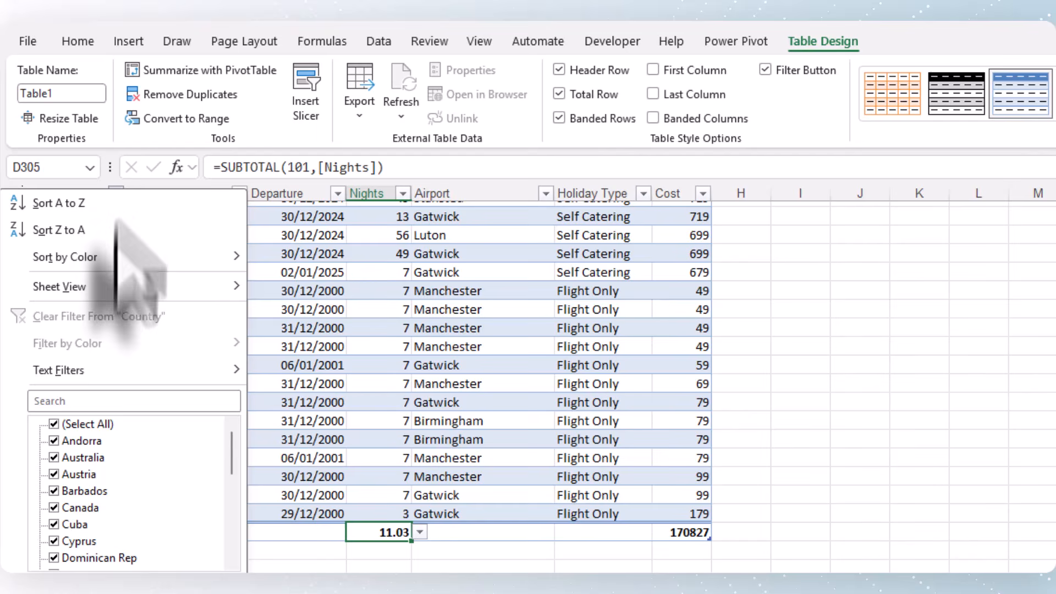
pyautogui.click(75, 400)
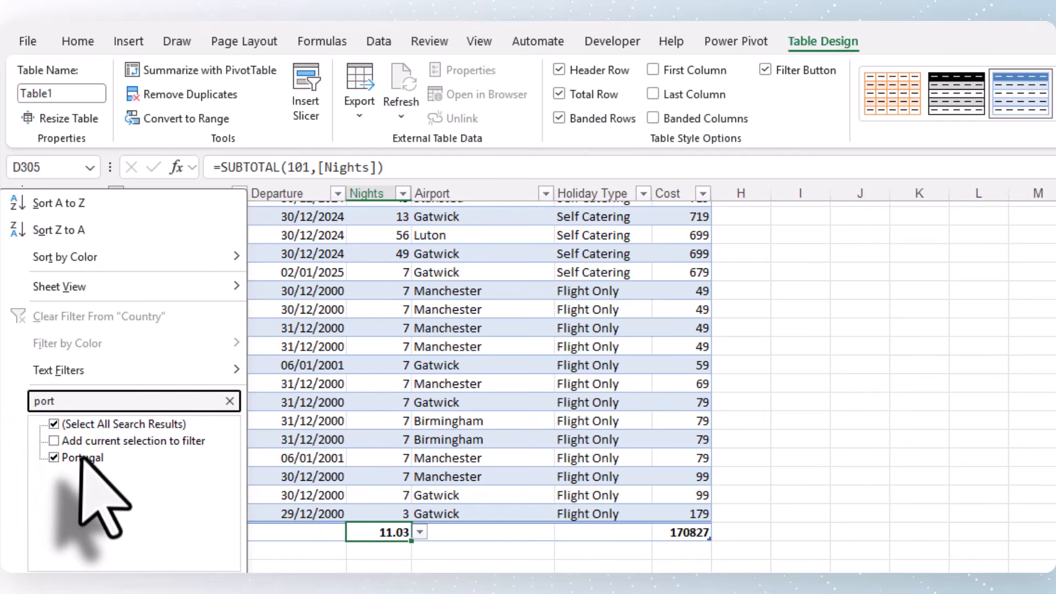
pyautogui.click(82, 458)
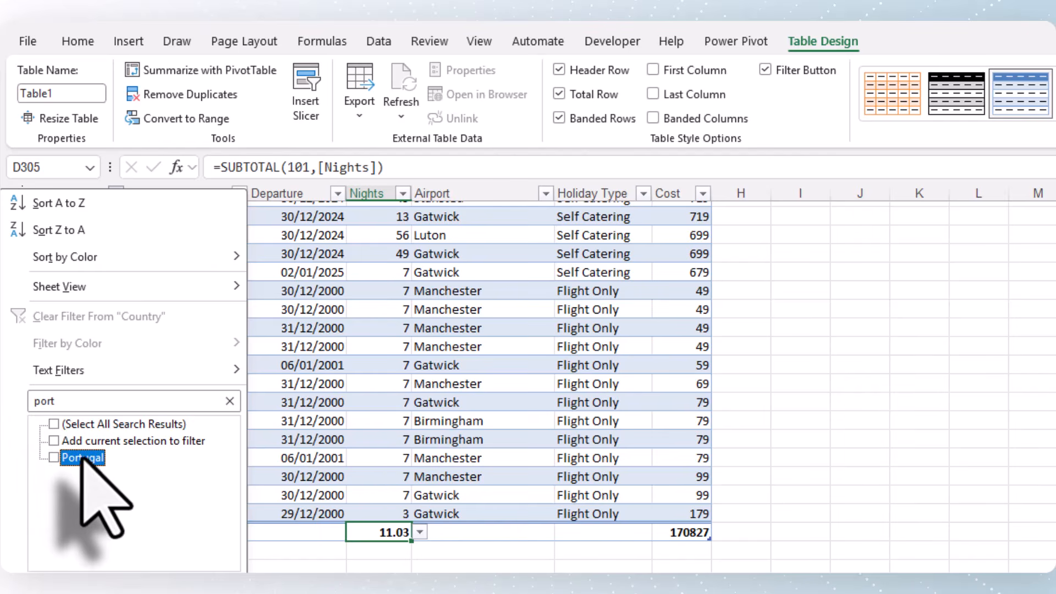
pyautogui.click(54, 458)
pyautogui.click(163, 590)
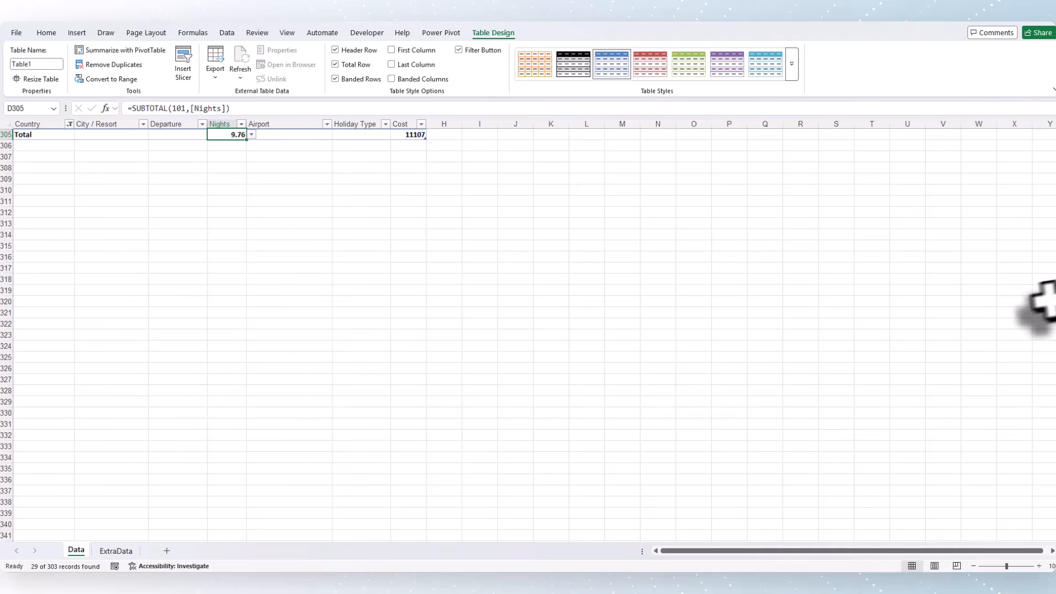
# Step: Filter the Holiday Type column to show only Self Catering
pyautogui.moveTo(1052, 330); pyautogui.dragTo(1052, 236)
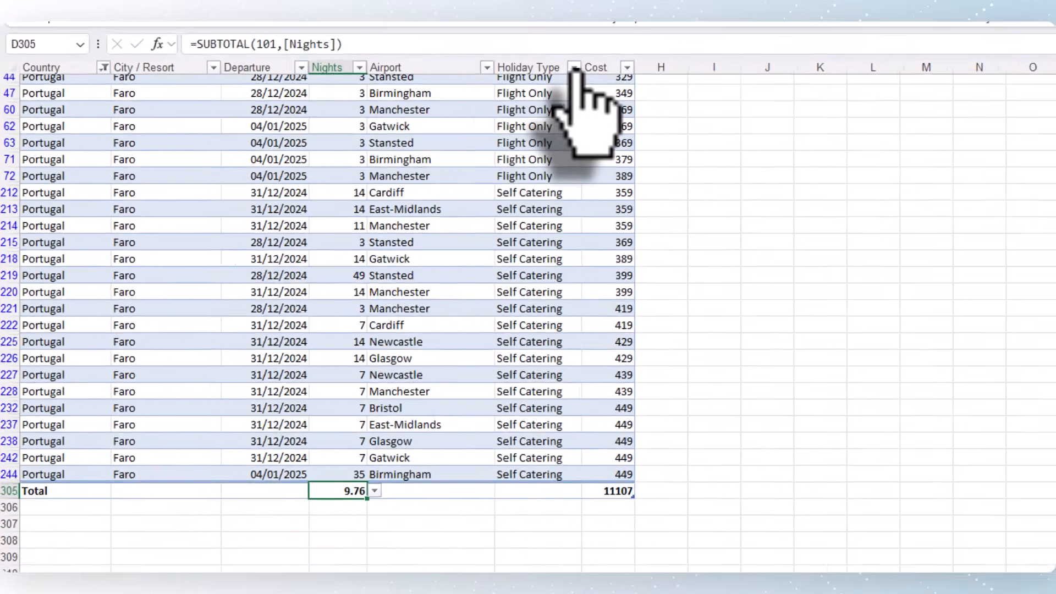
pyautogui.click(386, 124)
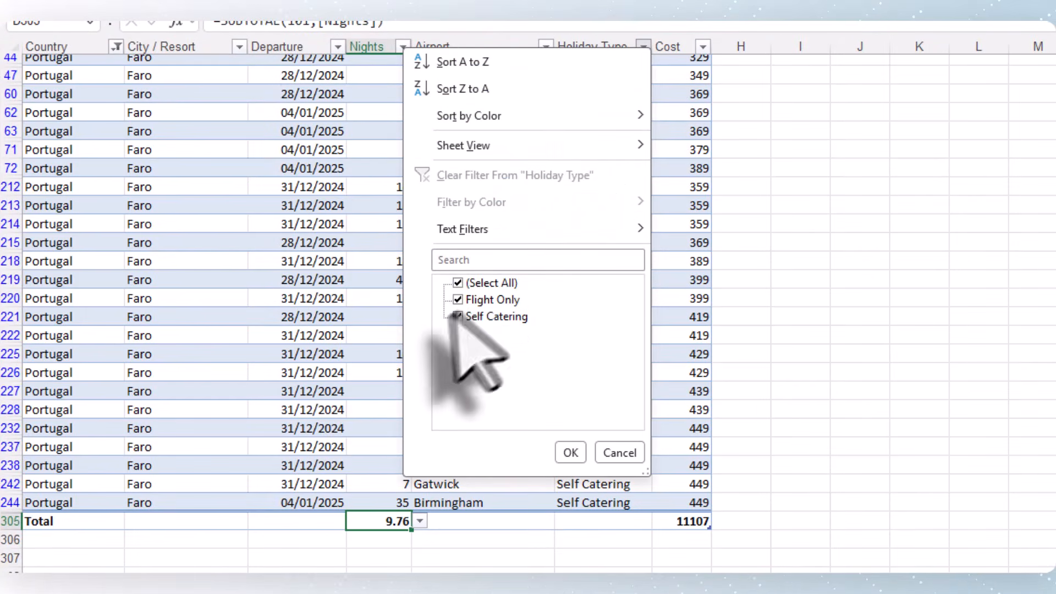
pyautogui.click(459, 284)
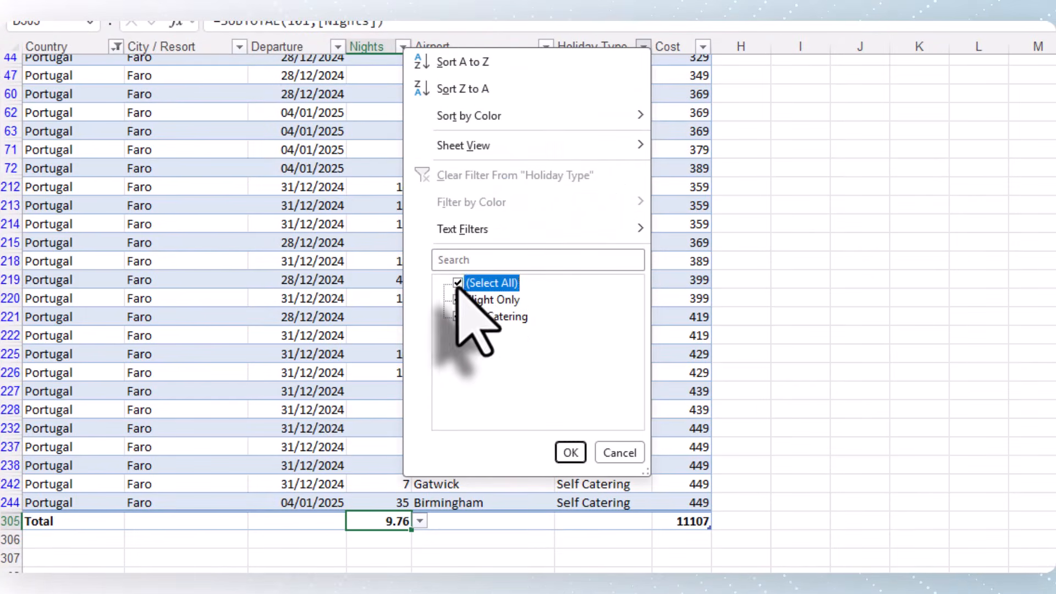
pyautogui.click(458, 317)
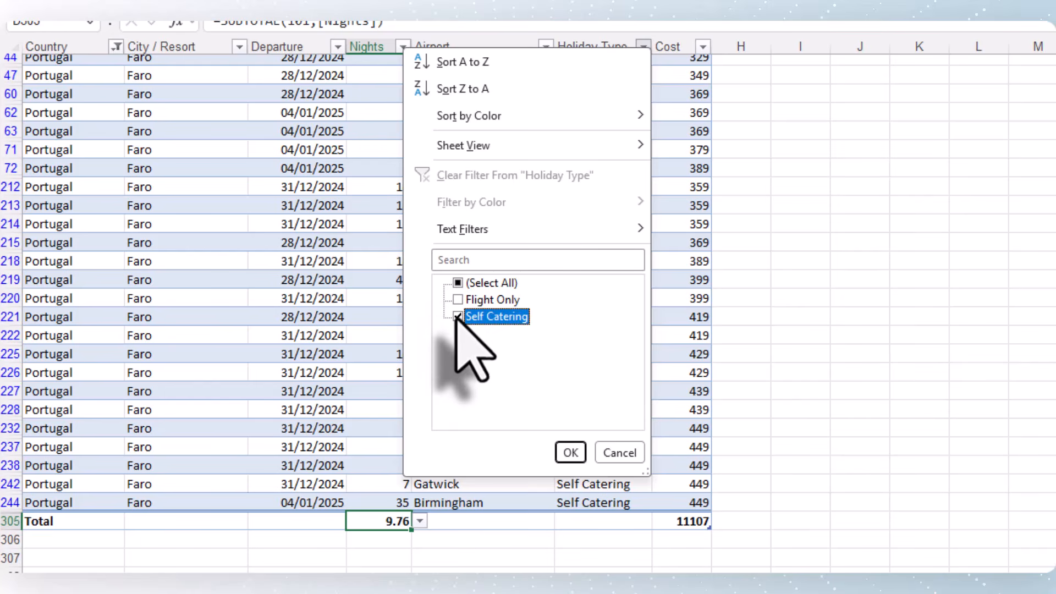
pyautogui.click(570, 454)
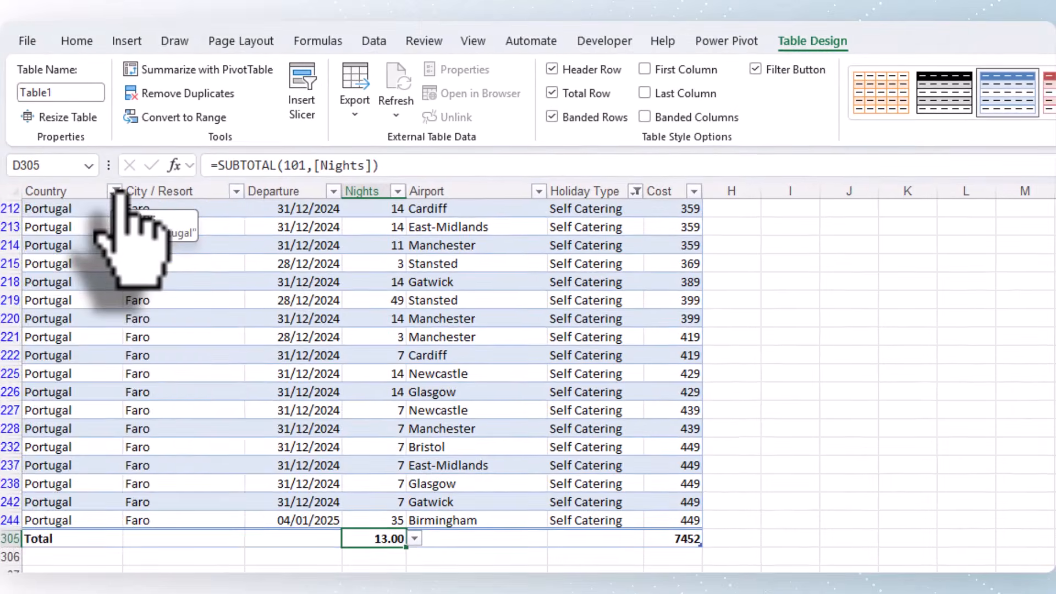
# Step: Examine the sort, colour and text filter options for the Country column and the sort and number filter options for Nights
pyautogui.click(70, 125)
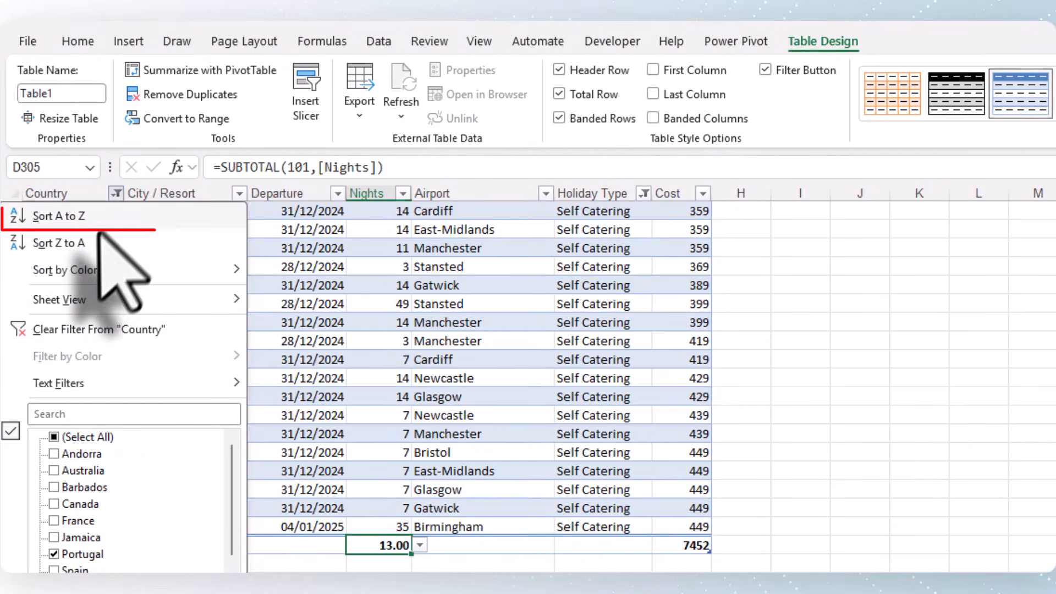
pyautogui.moveTo(90, 274)
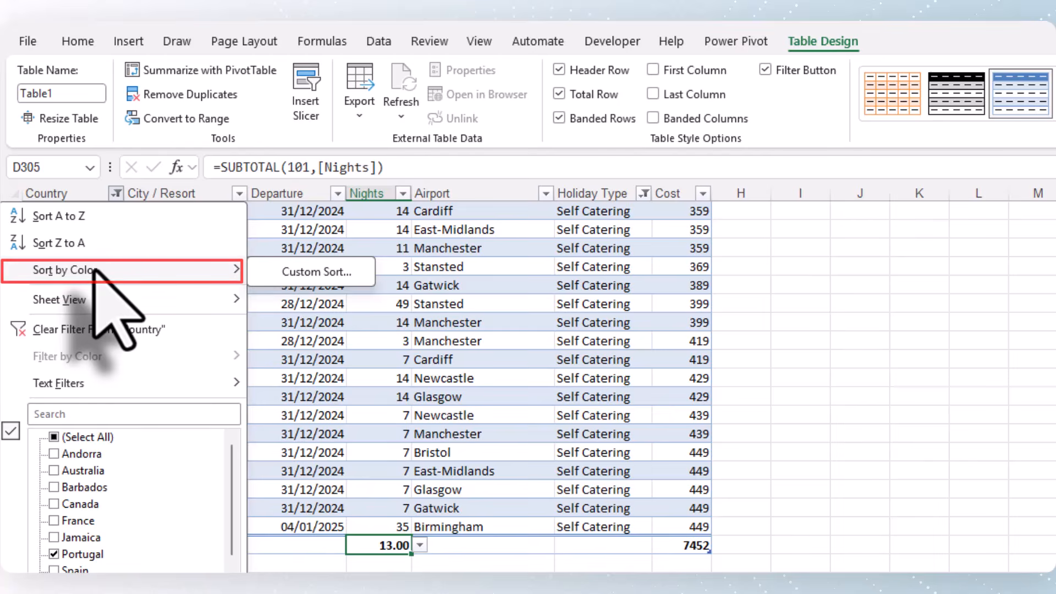
pyautogui.moveTo(138, 383)
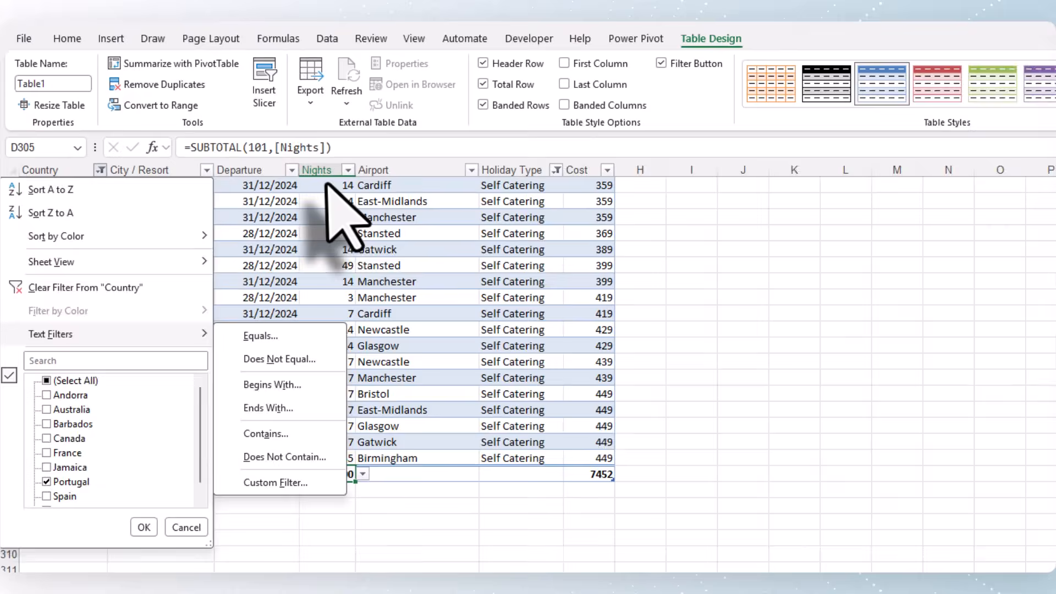
pyautogui.press('Escape')
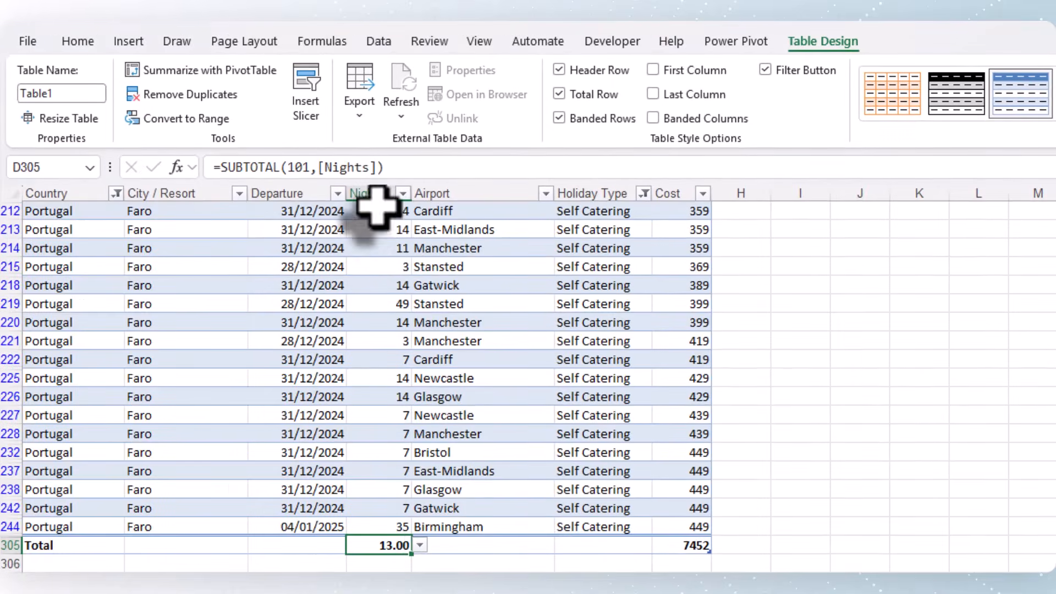
pyautogui.click(403, 194)
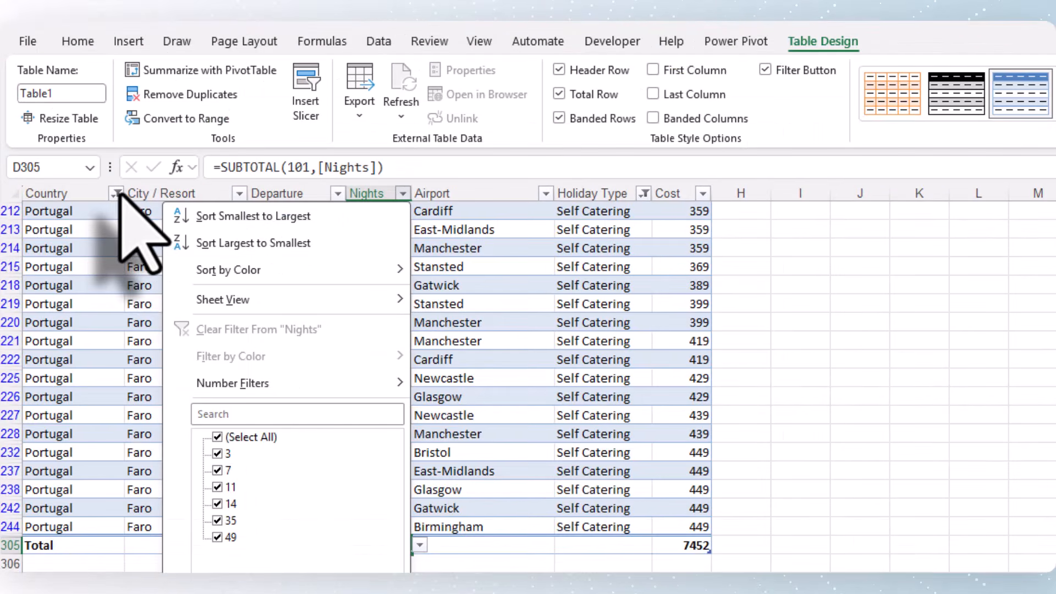
pyautogui.click(116, 193)
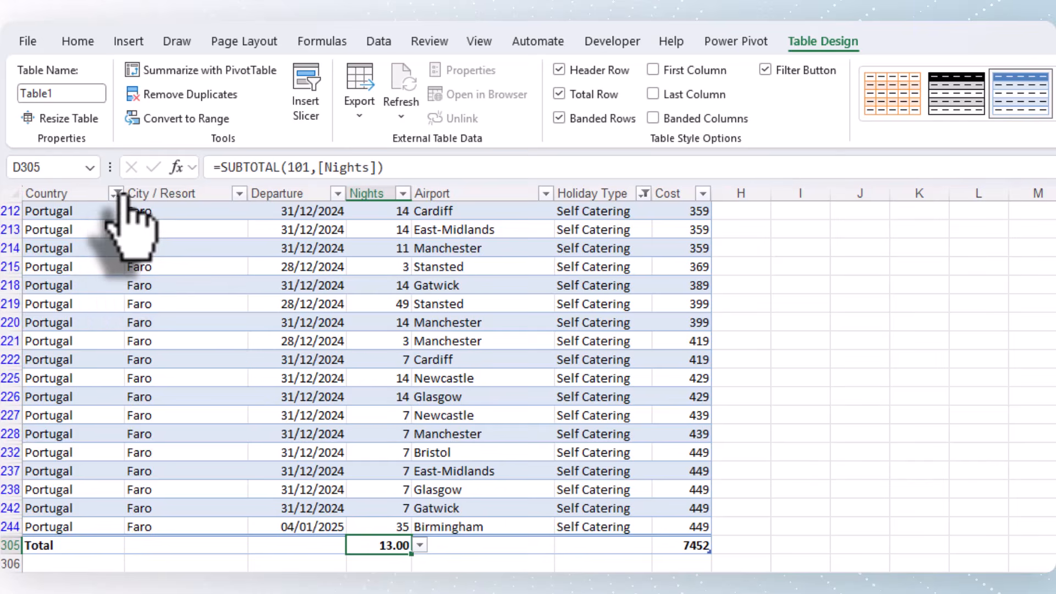
# Step: Clear the filters from the Country and Holiday Type columns
pyautogui.click(116, 194)
pyautogui.click(104, 329)
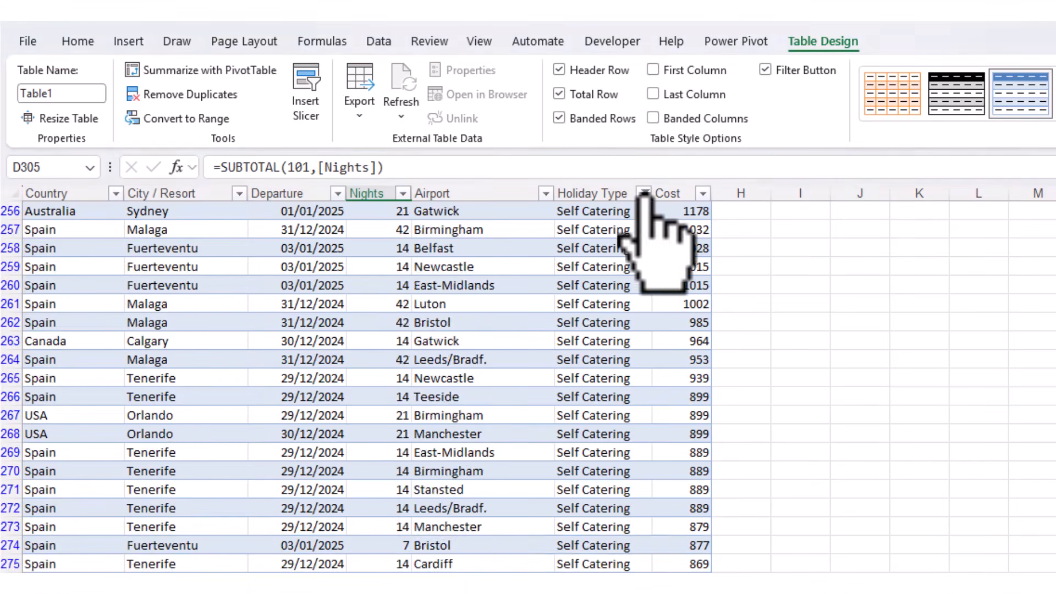
pyautogui.click(643, 193)
pyautogui.click(570, 329)
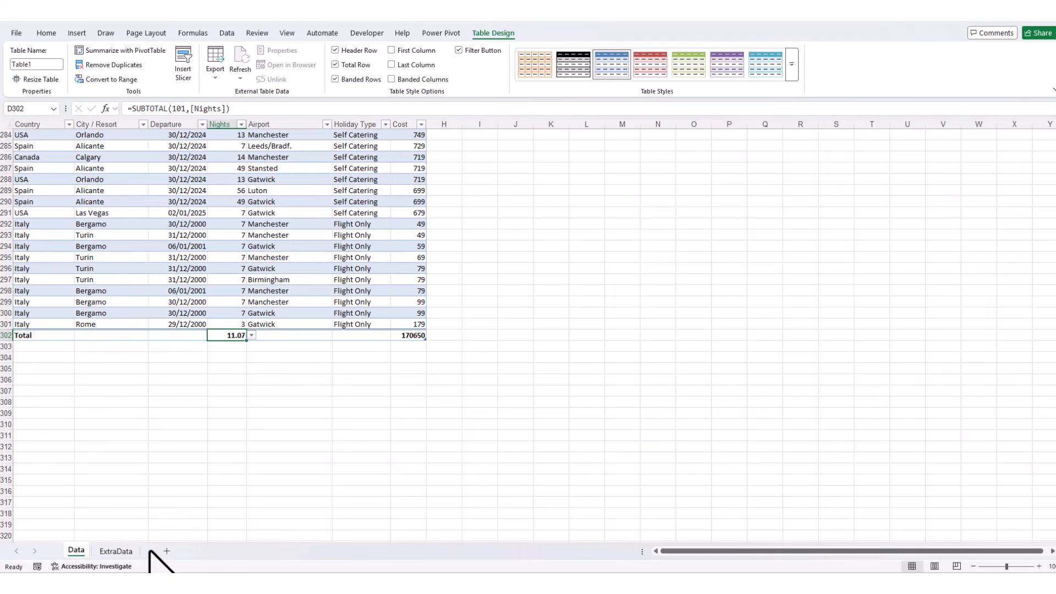
# Step: Copy the Italy rows in A1:G13 of the ExtraData sheet
pyautogui.click(115, 552)
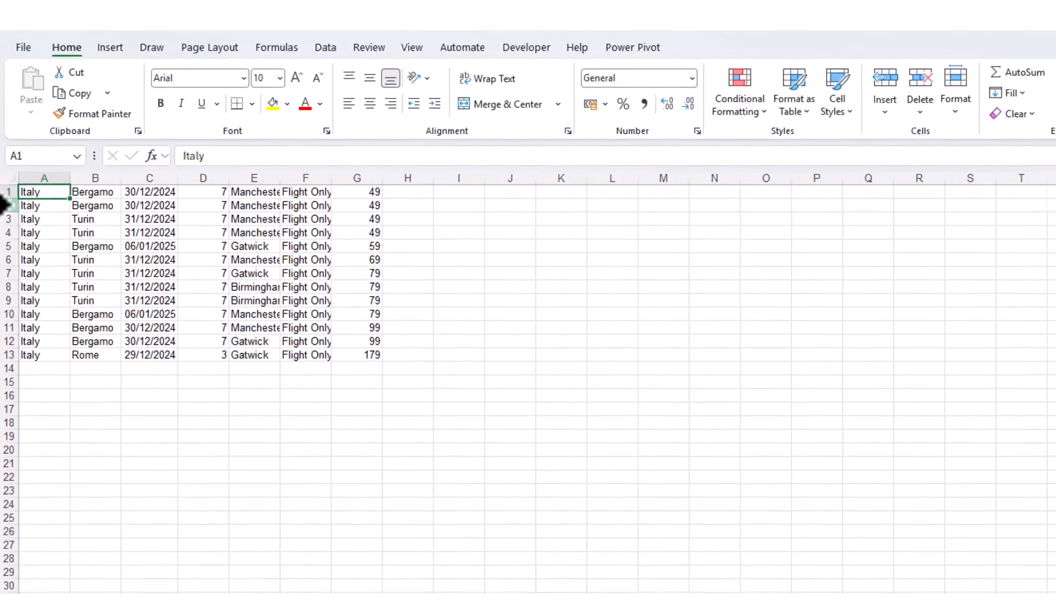
pyautogui.moveTo(44, 206); pyautogui.dragTo(380, 386)
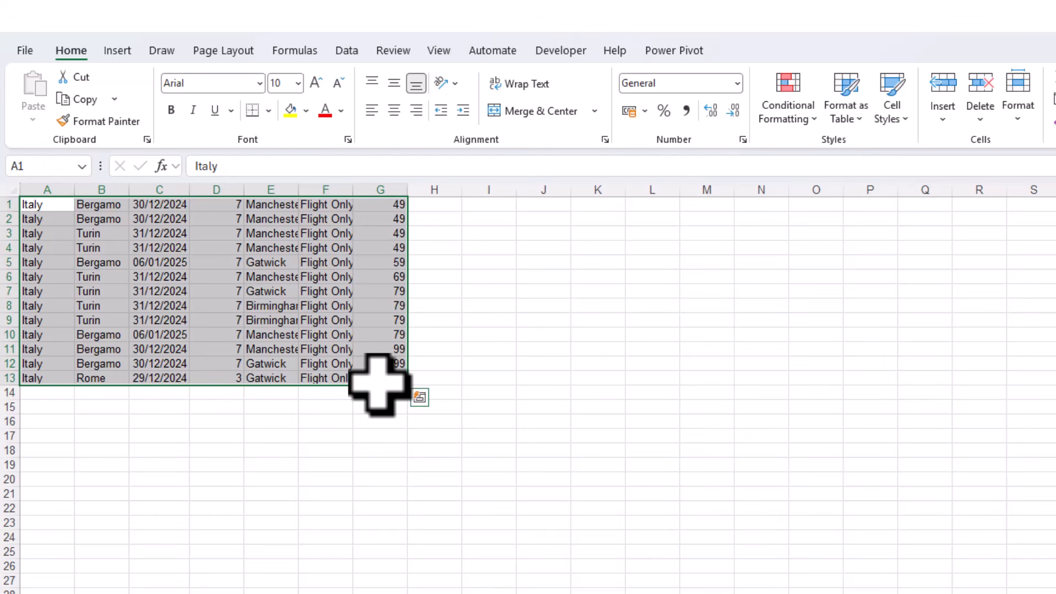
pyautogui.hotkey('ctrl', 'c')
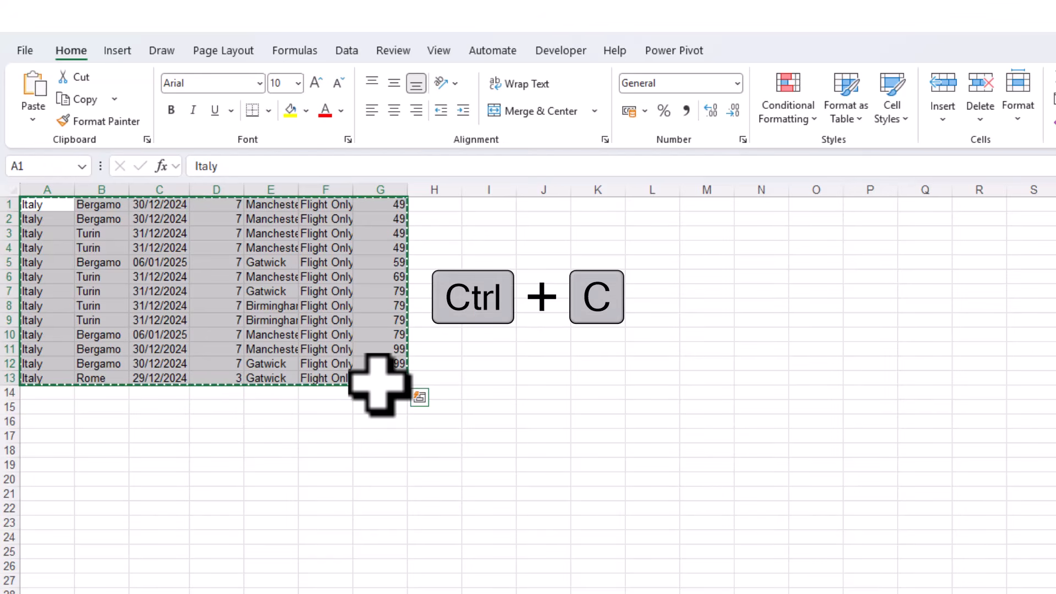
# Step: Return to the Data sheet and turn off the table's total row
pyautogui.hotkey('ctrl', 'pageup')
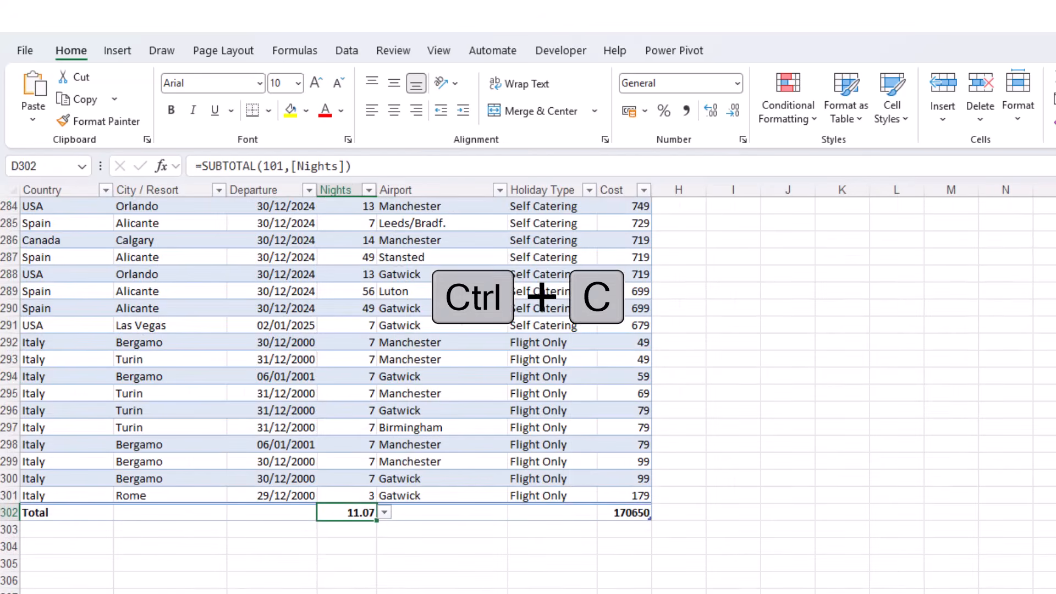
pyautogui.click(754, 50)
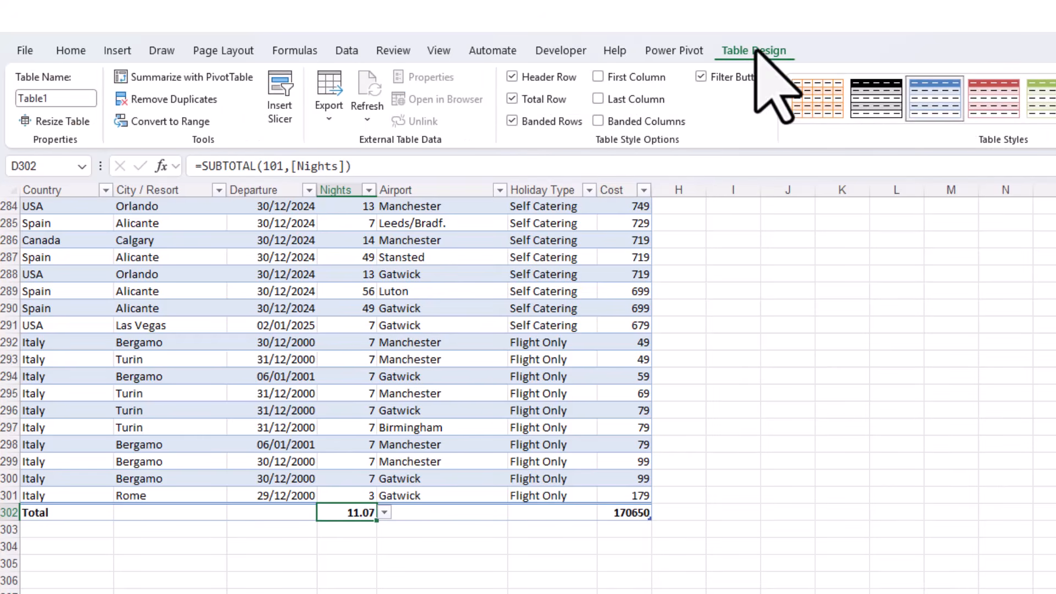
pyautogui.click(512, 100)
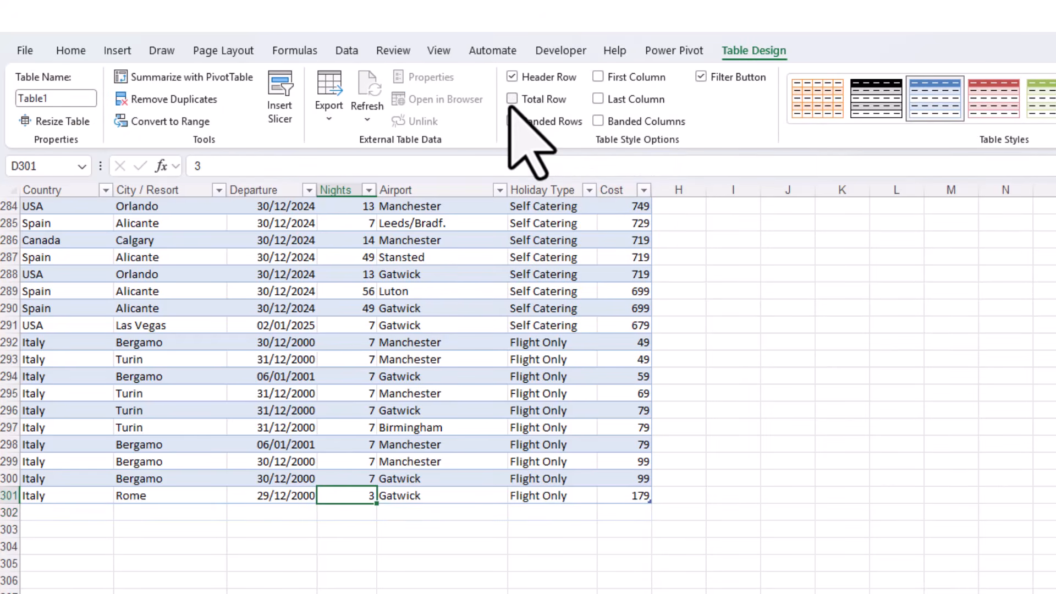
# Step: Paste the copied rows directly below the table's last row, starting at cell A302
pyautogui.click(52, 514)
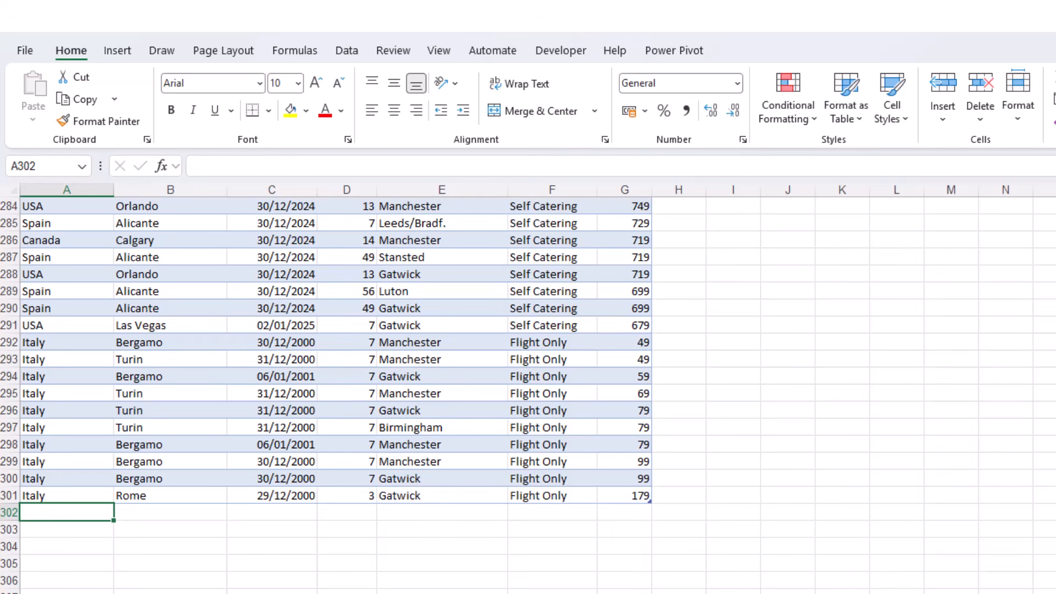
pyautogui.hotkey('ctrl', 'v')
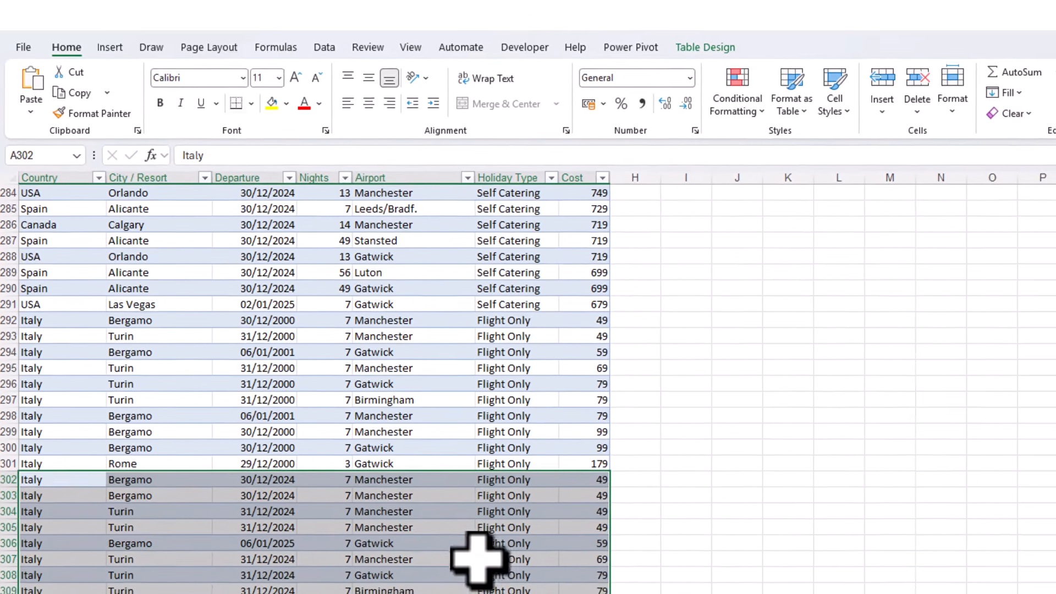
pyautogui.click(658, 497)
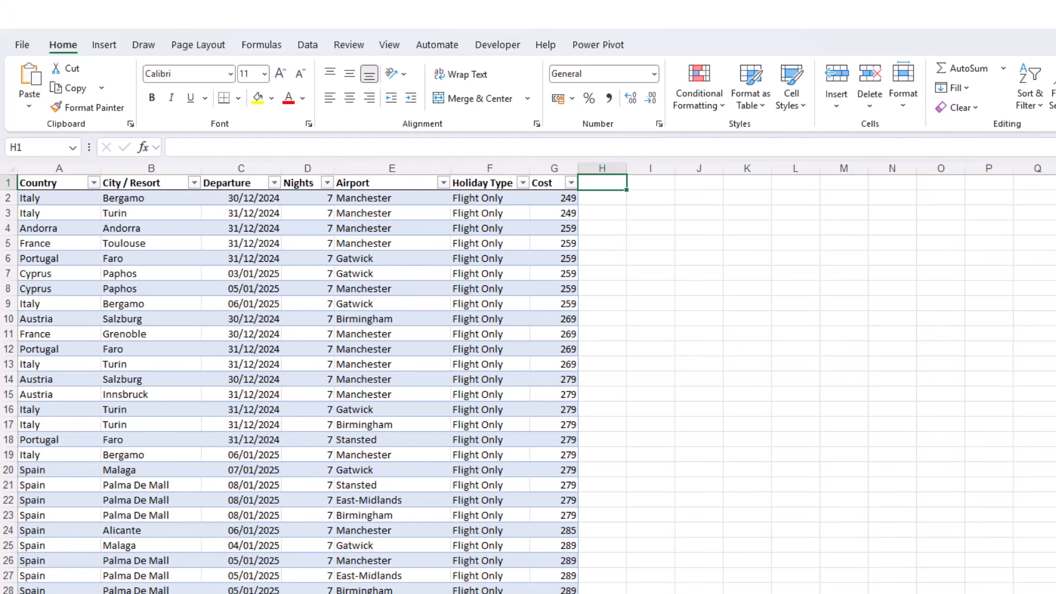
# Step: Add a Passengers column to the table with a header in H1 and fit the column width to it
pyautogui.write('Passen')
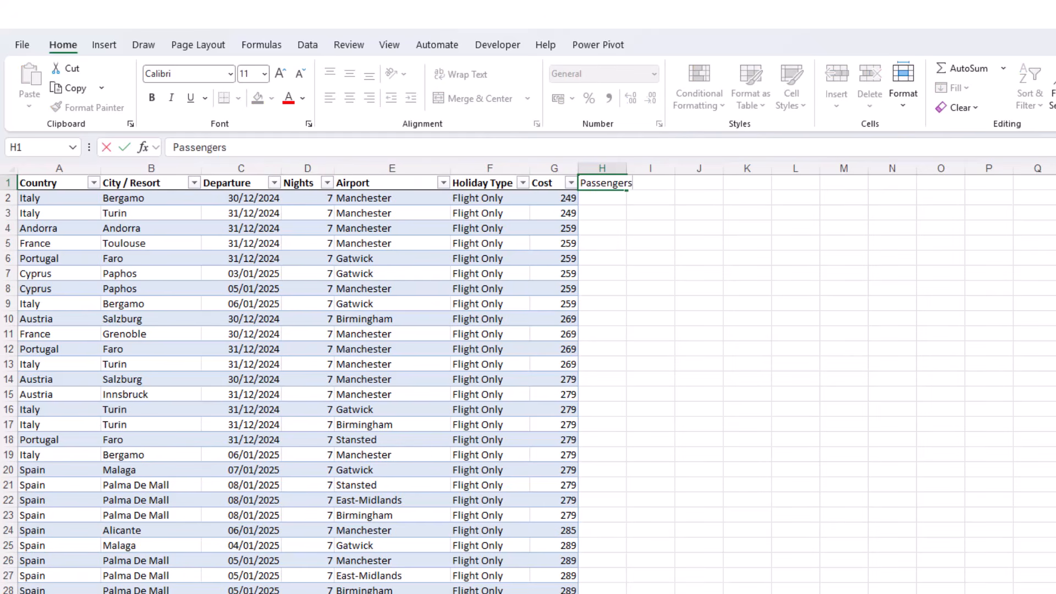
pyautogui.write('gers')
pyautogui.press('Return')
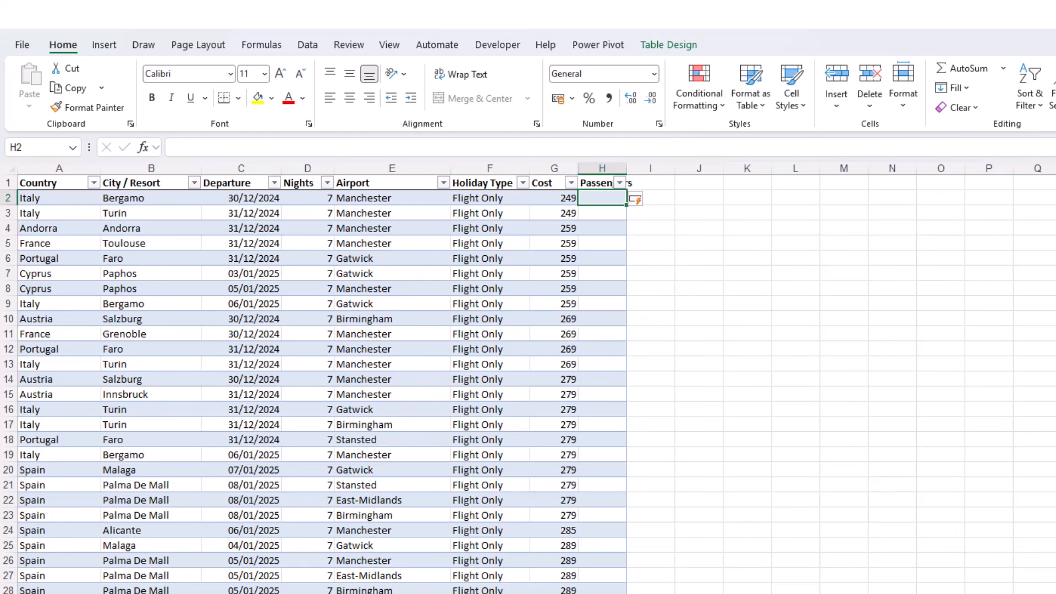
pyautogui.doubleClick(626, 171)
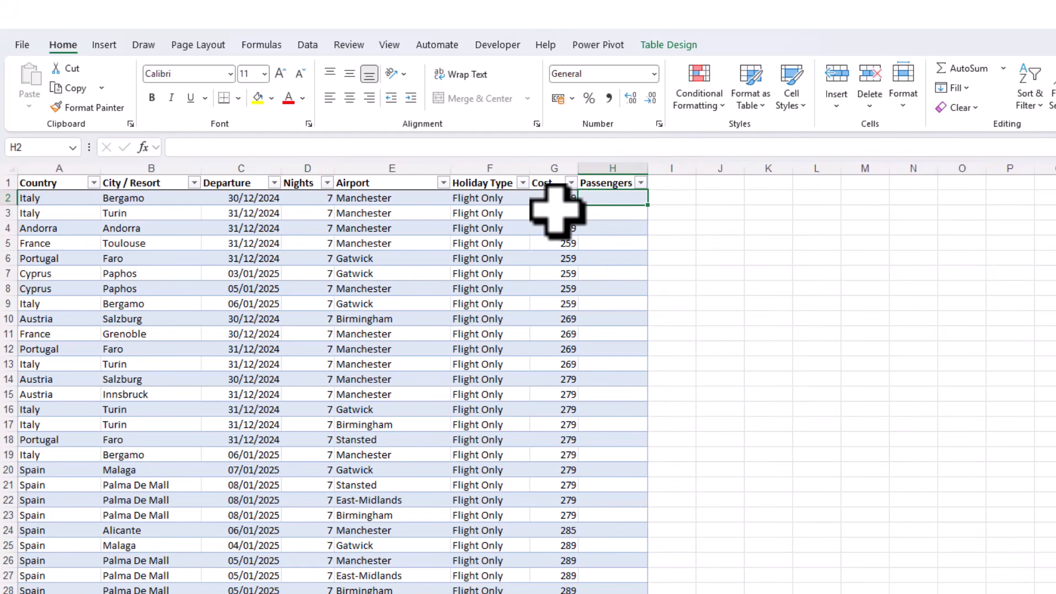
# Step: Add a Revenue column to the table with a header in I1
pyautogui.click(676, 183)
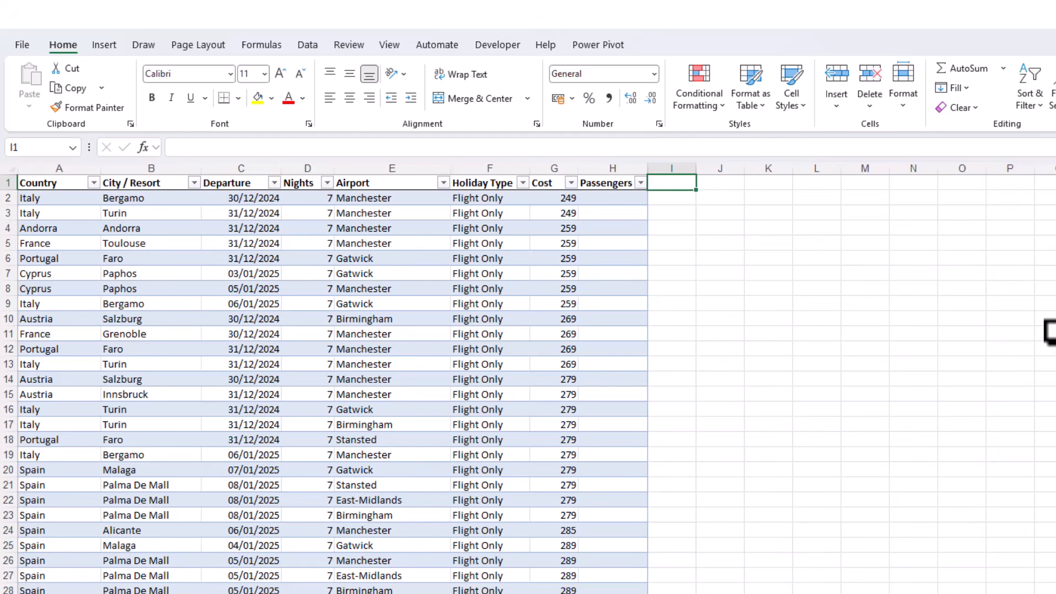
pyautogui.write('Revenue')
pyautogui.press('Return')
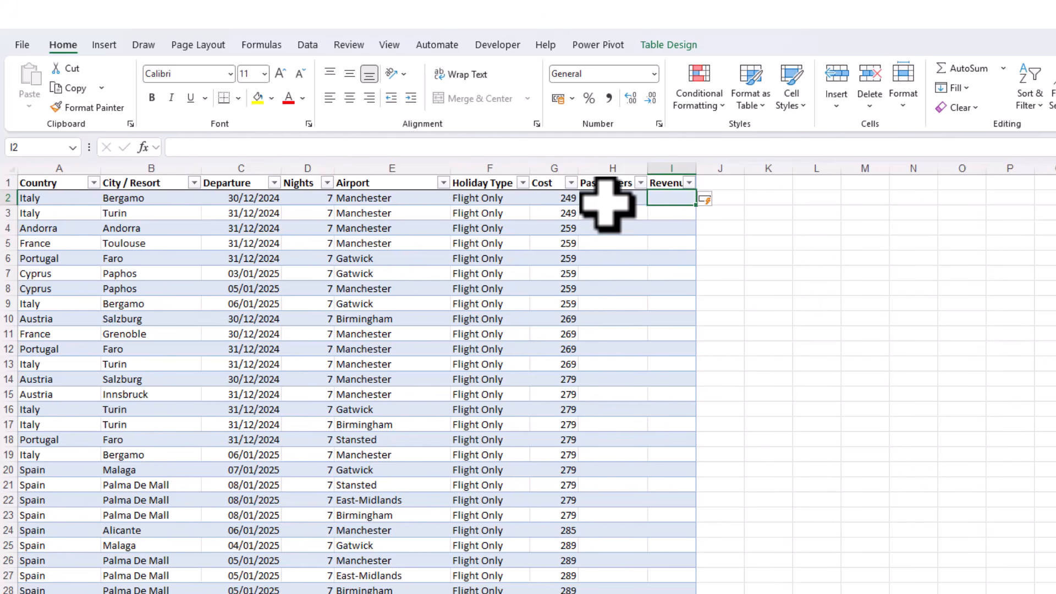
# Step: Fill the Passengers column with the formula =RANDBETWEEN(1,15), entered in H2
pyautogui.click(604, 198)
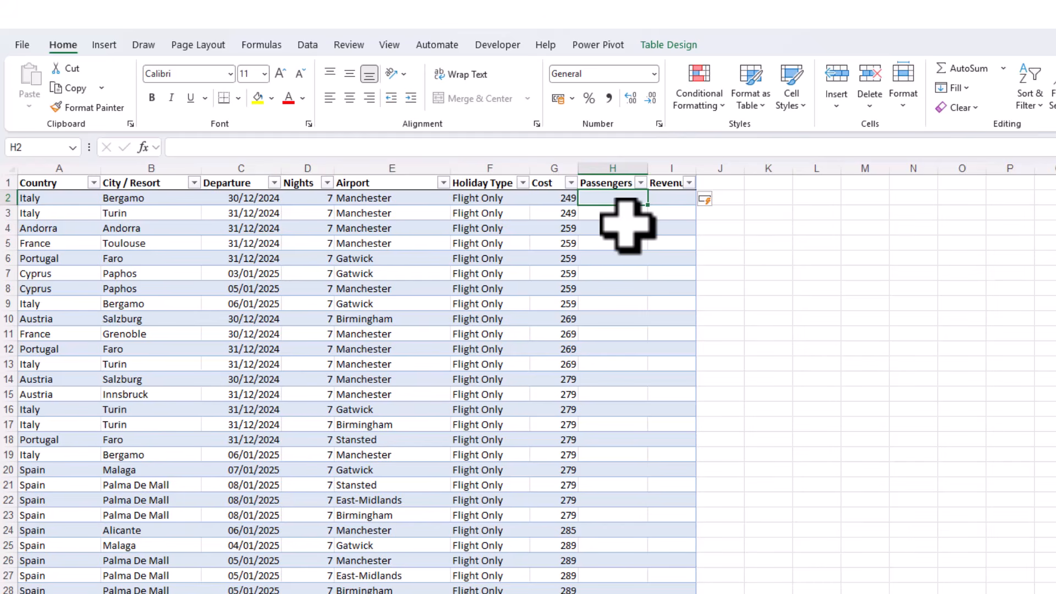
pyautogui.click(195, 149)
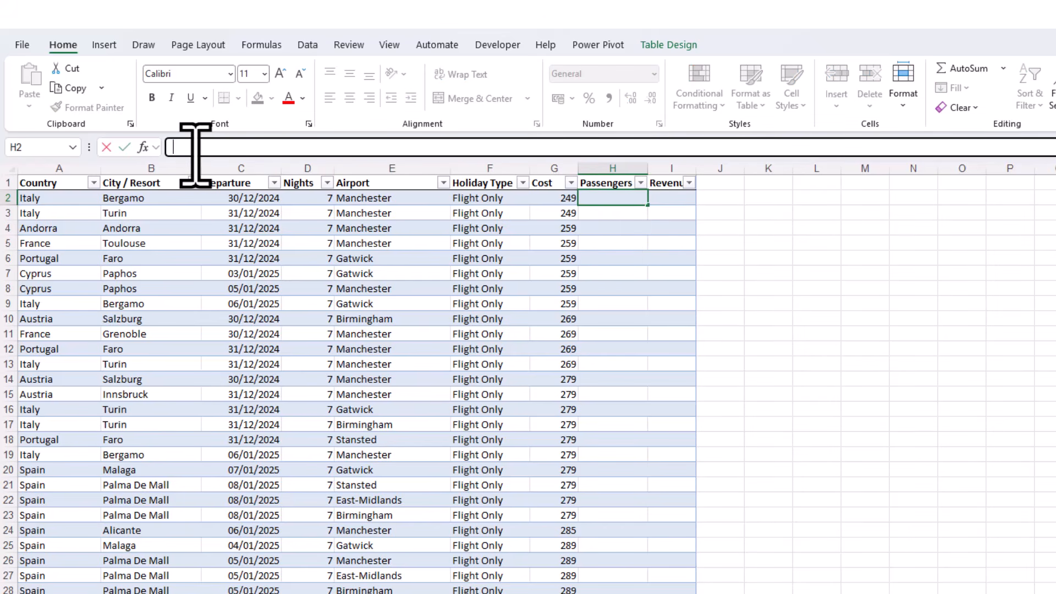
pyautogui.write('=randb')
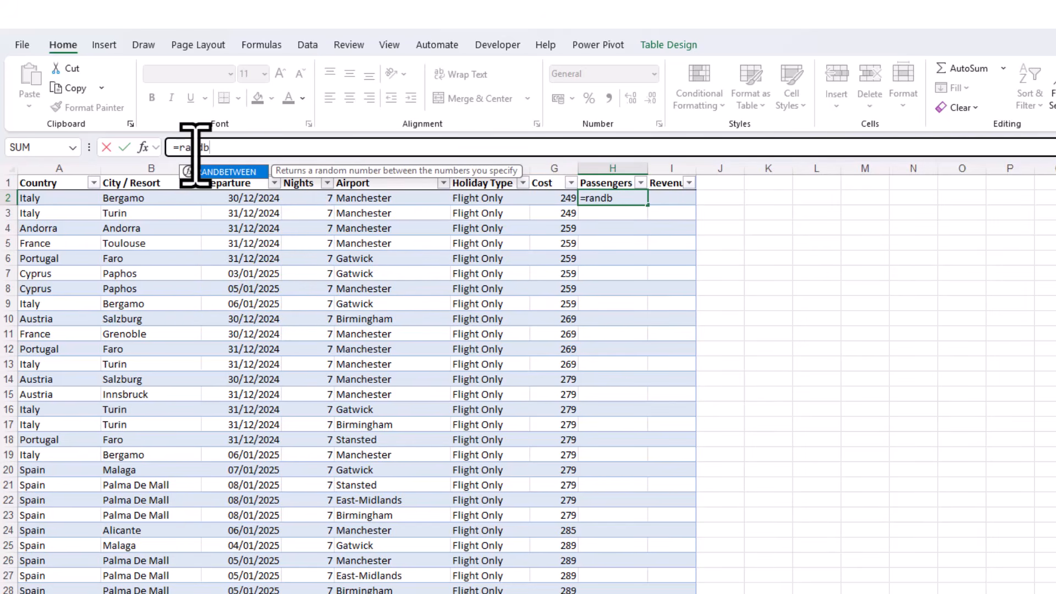
pyautogui.press('Tab')
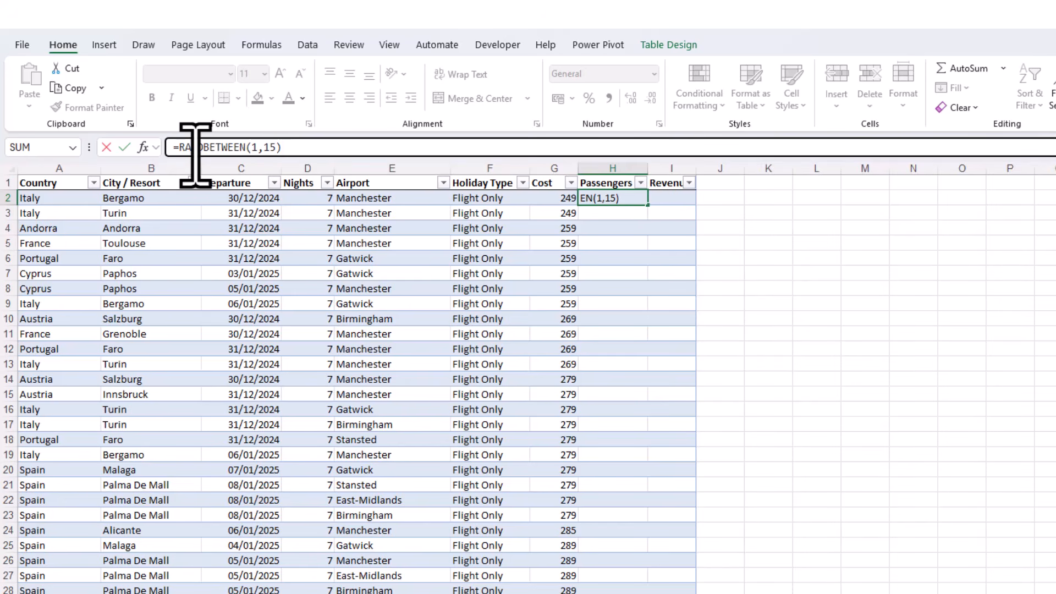
pyautogui.press('Return')
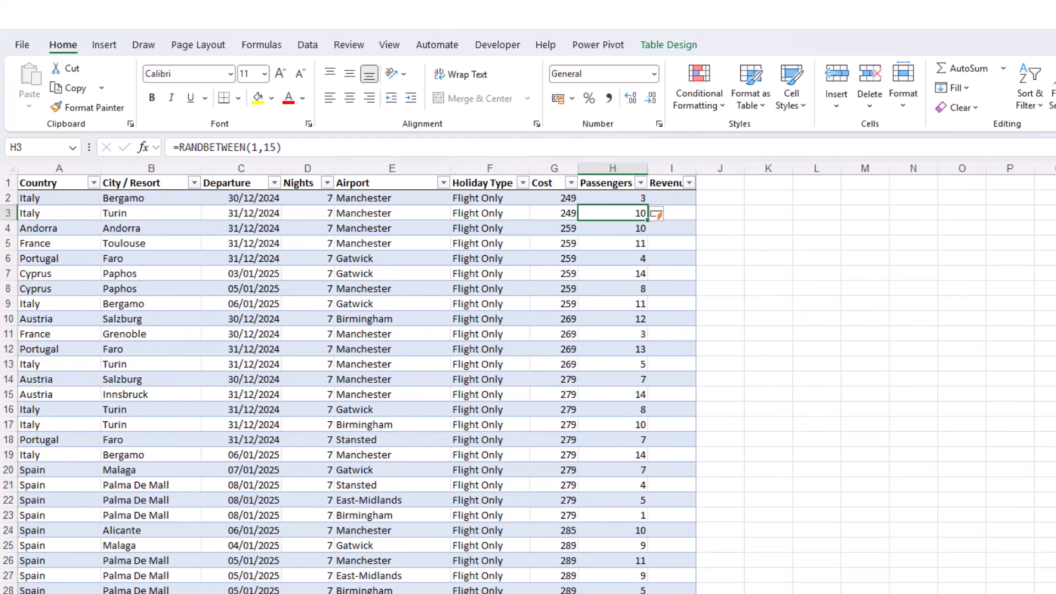
# Step: Turn on the table's total row and set its Passengers calculation to Sum
pyautogui.scroll(-20, 352, 385)
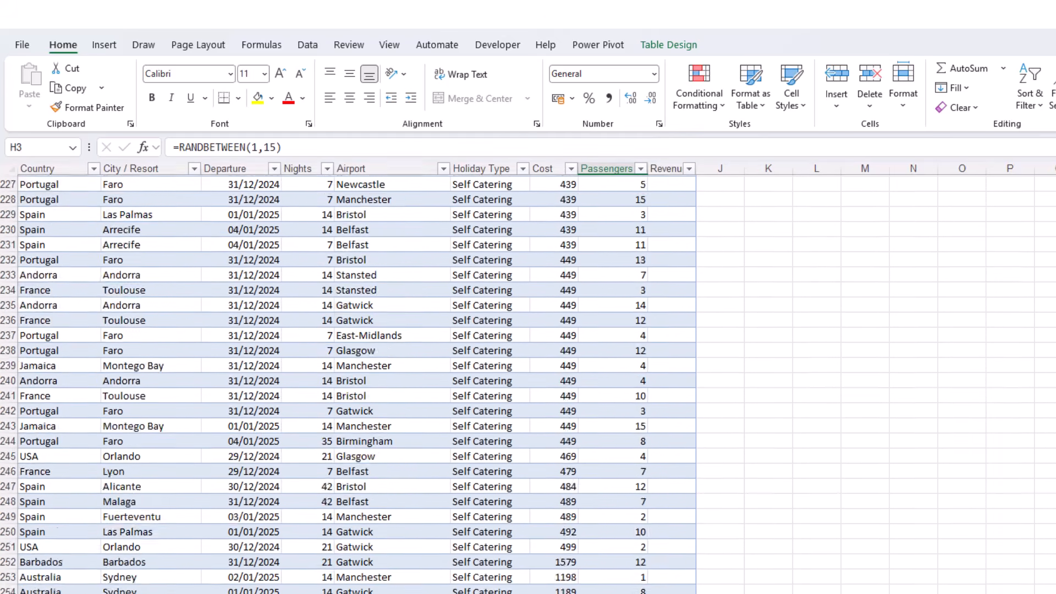
pyautogui.scroll(-20, 352, 385)
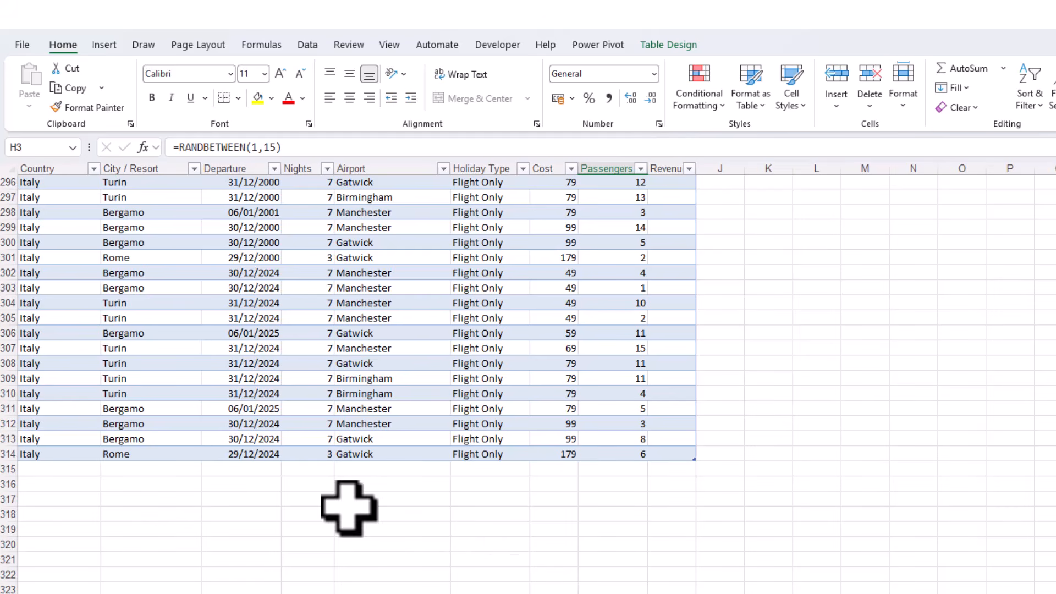
pyautogui.click(682, 45)
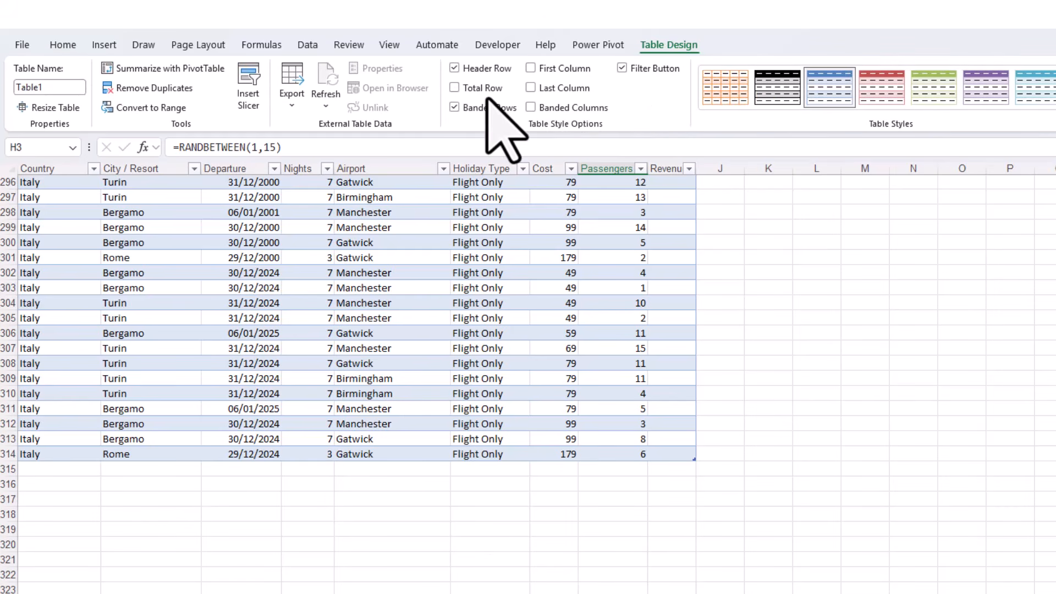
pyautogui.click(455, 88)
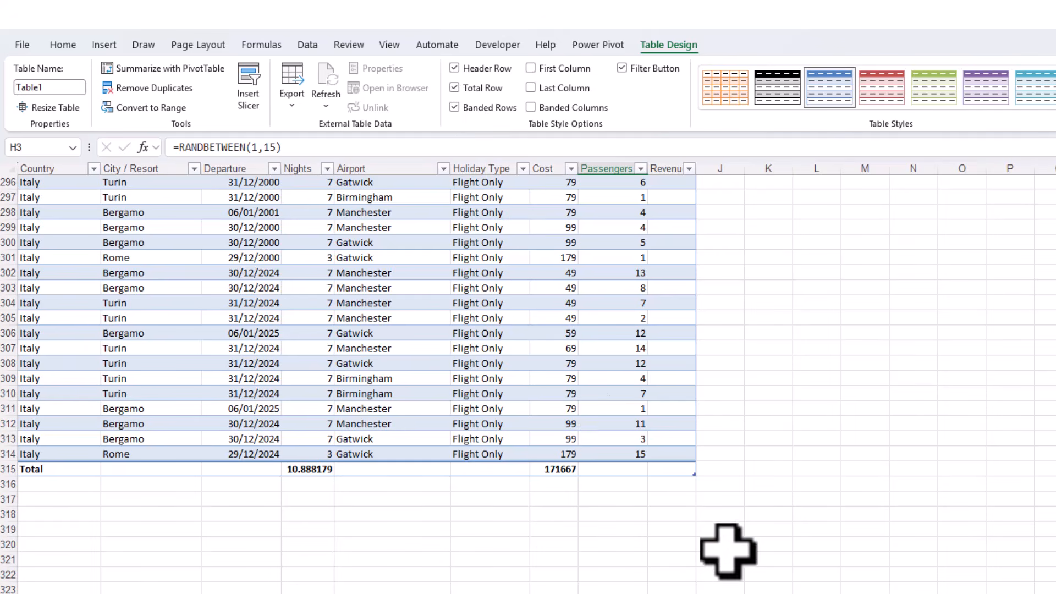
pyautogui.click(611, 470)
pyautogui.click(655, 471)
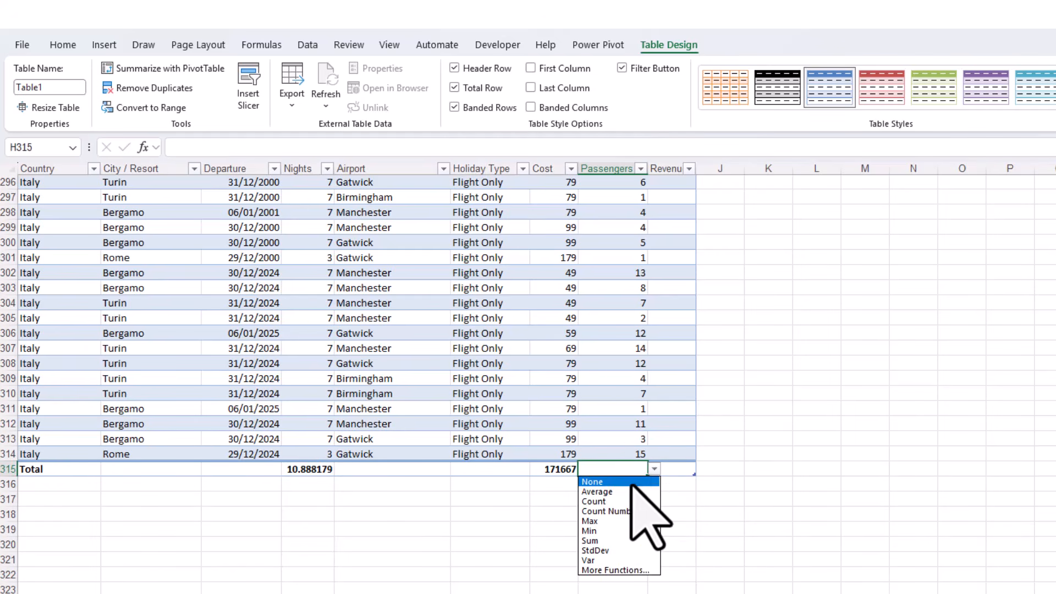
pyautogui.click(605, 541)
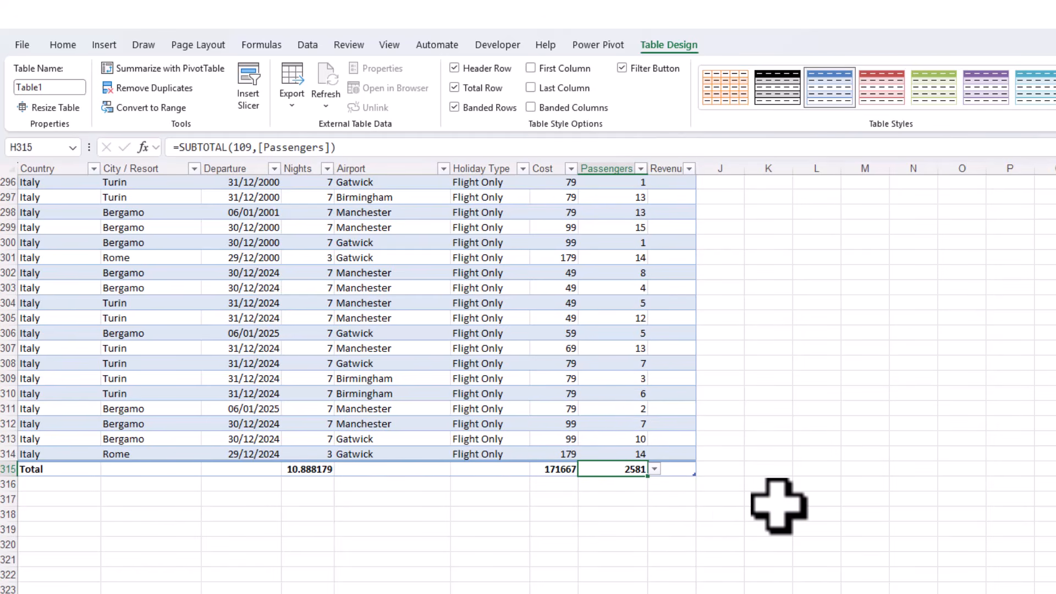
# Step: Turn off the total row again and go back to the start of the Passengers column
pyautogui.click(454, 89)
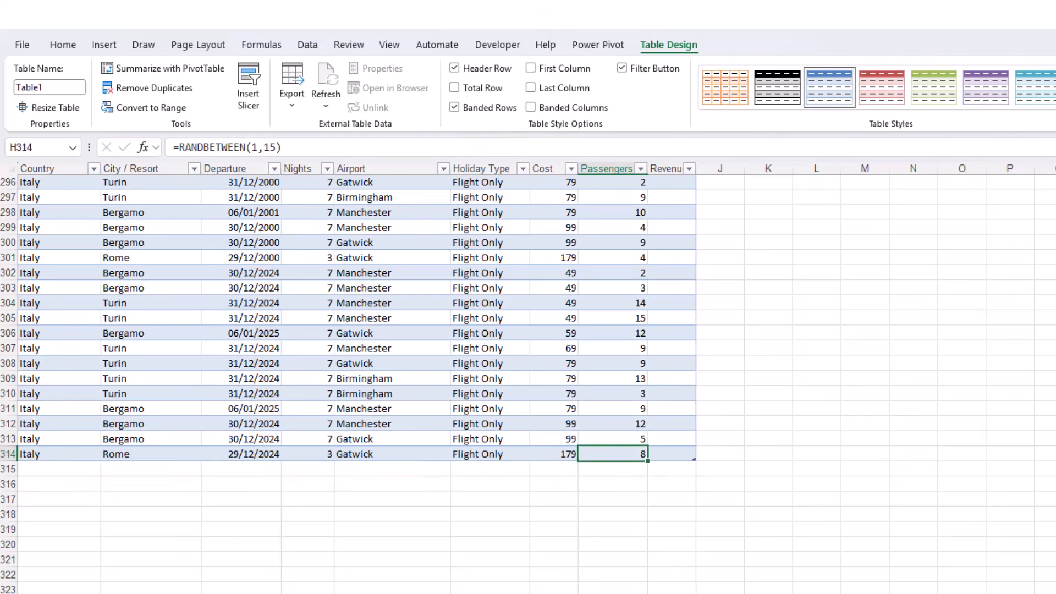
pyautogui.scroll(20, 385, 352)
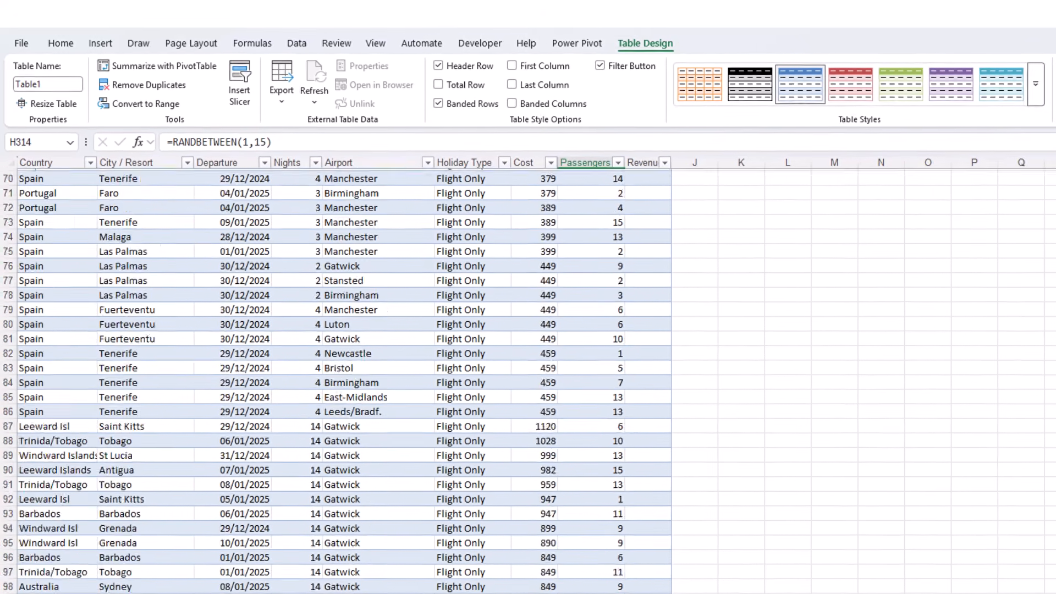
pyautogui.scroll(20, 385, 352)
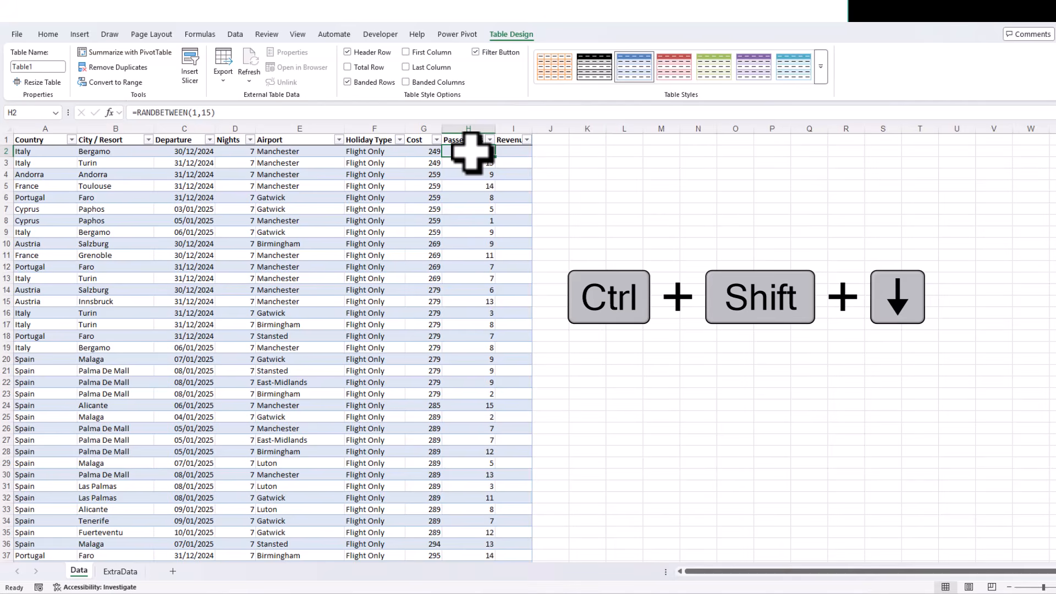
# Step: Replace the RANDBETWEEN formulas in the whole Passengers column with their values by copying and pasting values only
pyautogui.hotkey('ctrl', 'shift', 'Down')
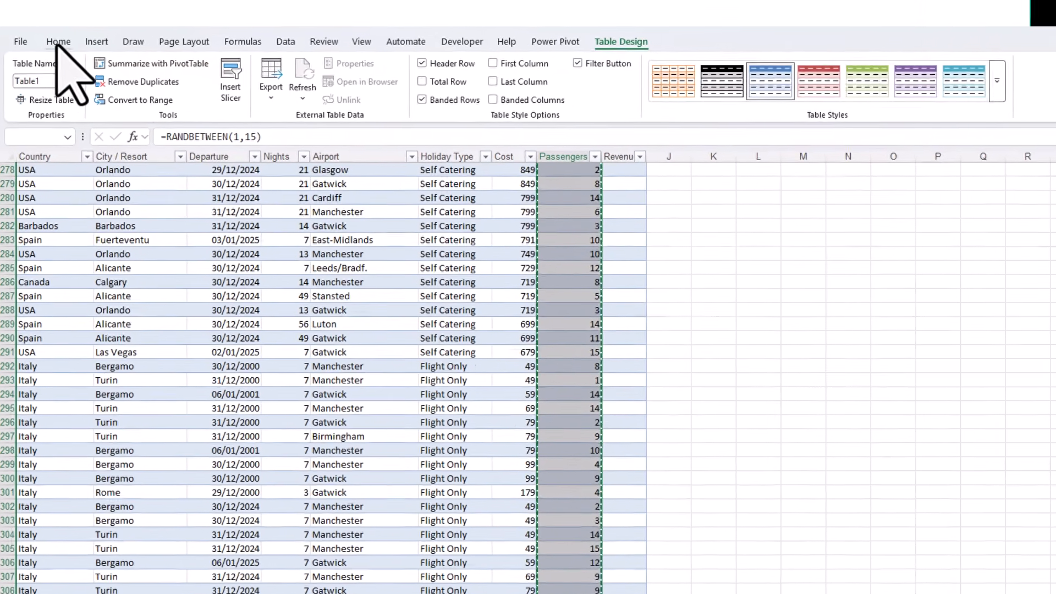
pyautogui.click(58, 43)
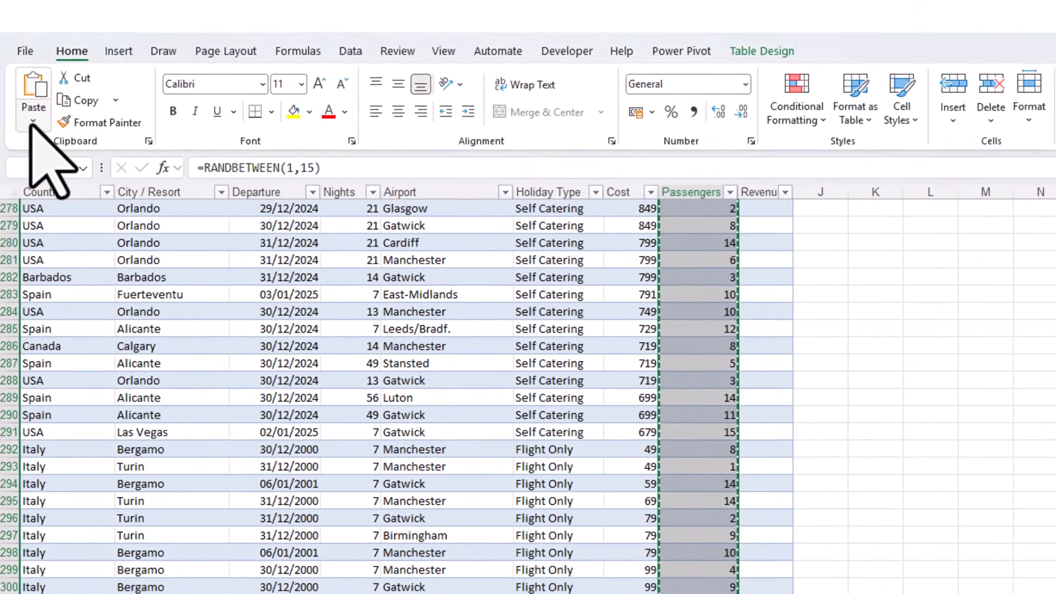
pyautogui.click(27, 99)
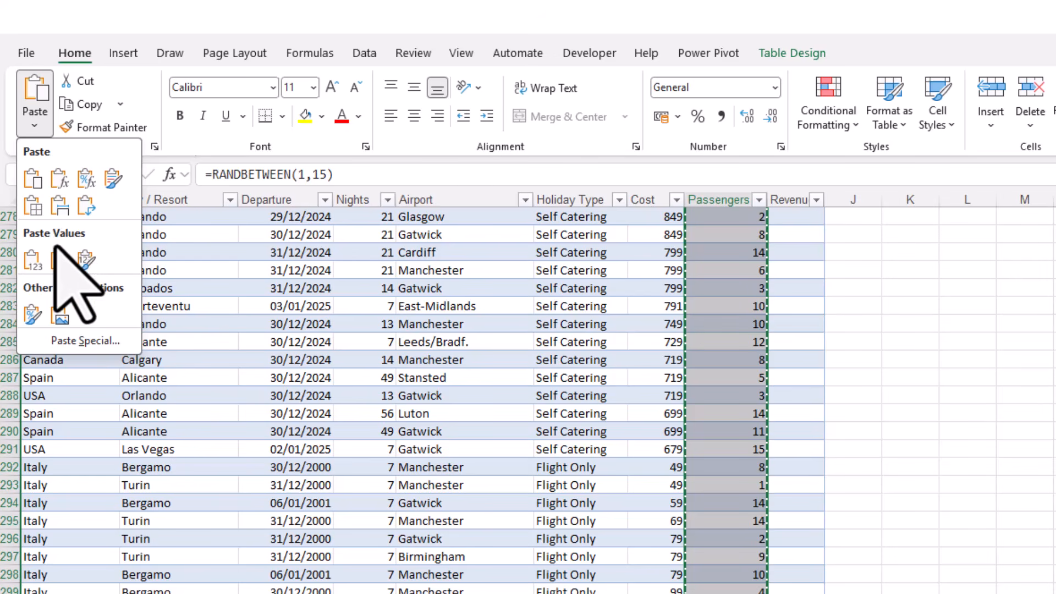
pyautogui.click(32, 258)
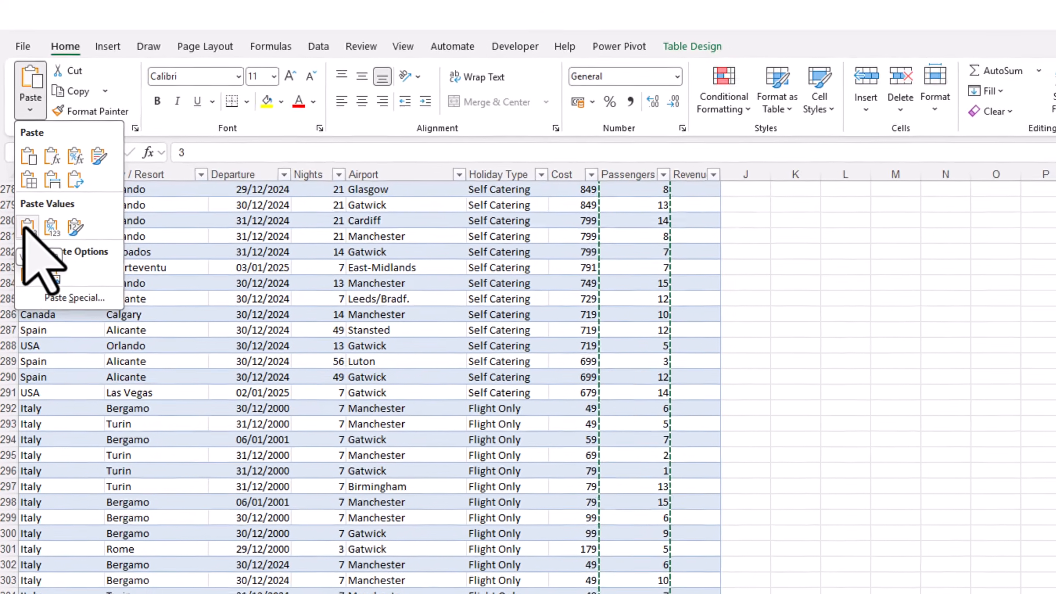
pyautogui.click(27, 227)
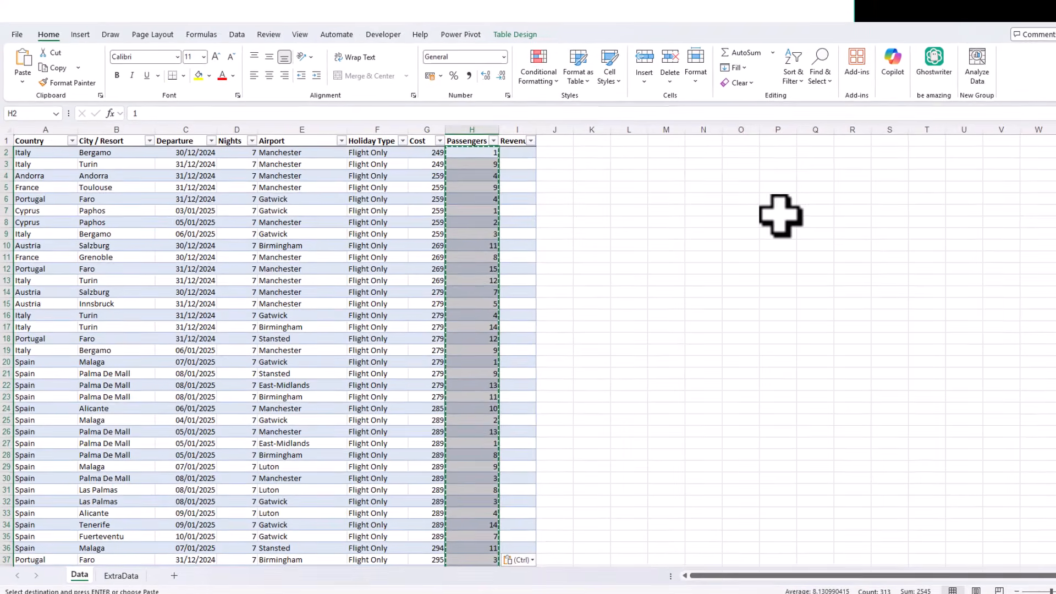
# Step: Clear the copy selection on the Passengers column and widen the Revenue column slightly so its header fits
pyautogui.click(465, 149)
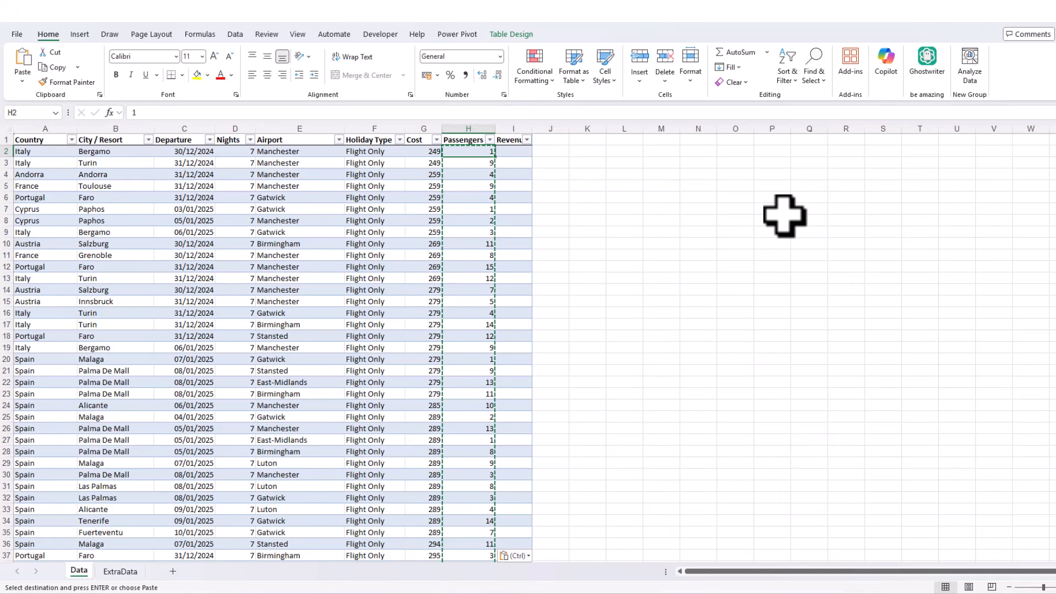
pyautogui.press('Escape')
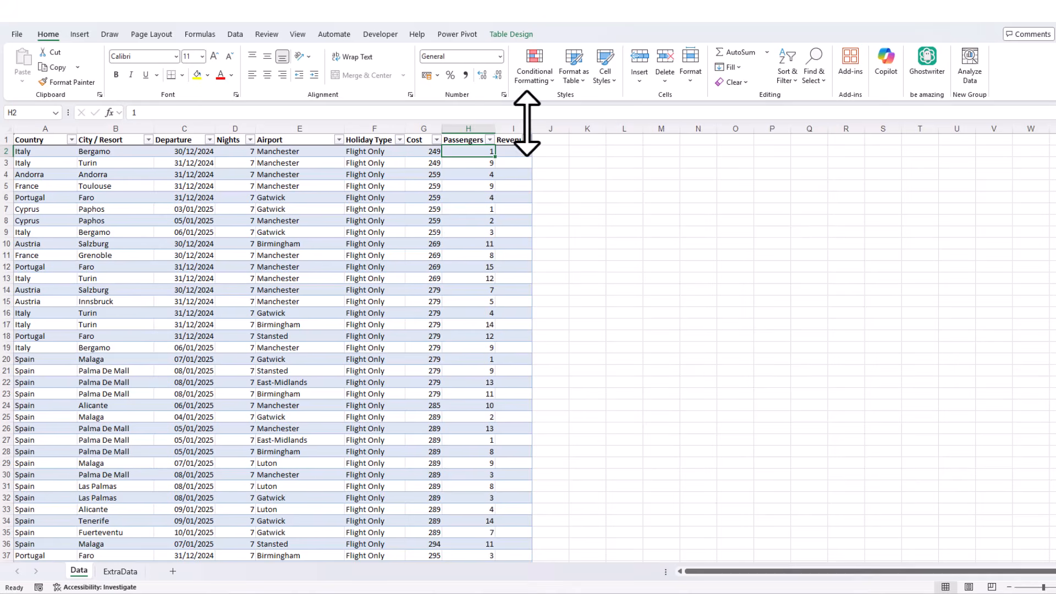
pyautogui.moveTo(533, 127); pyautogui.dragTo(544, 128)
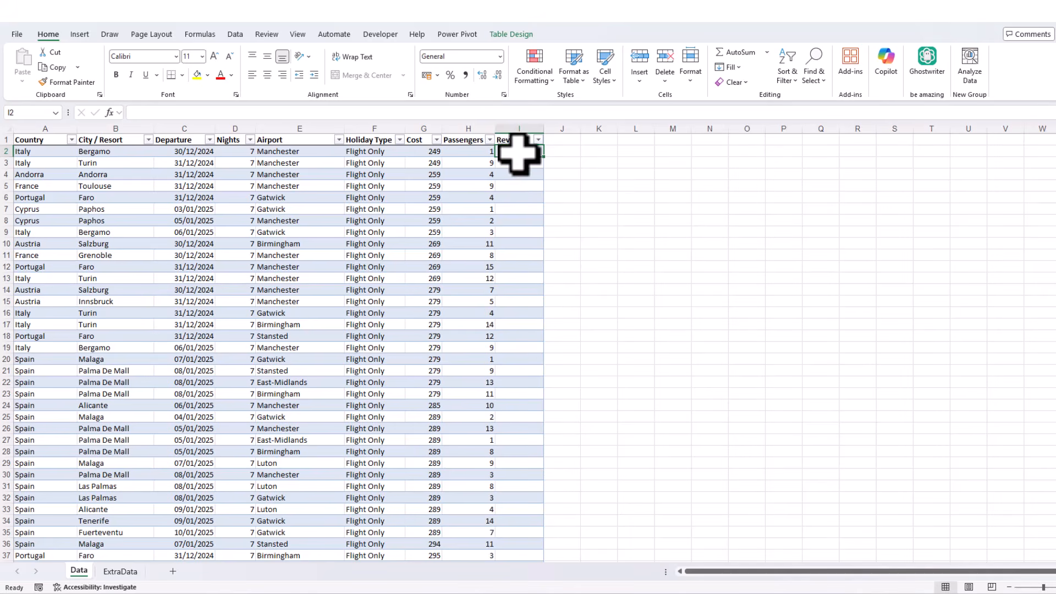
pyautogui.click(153, 113)
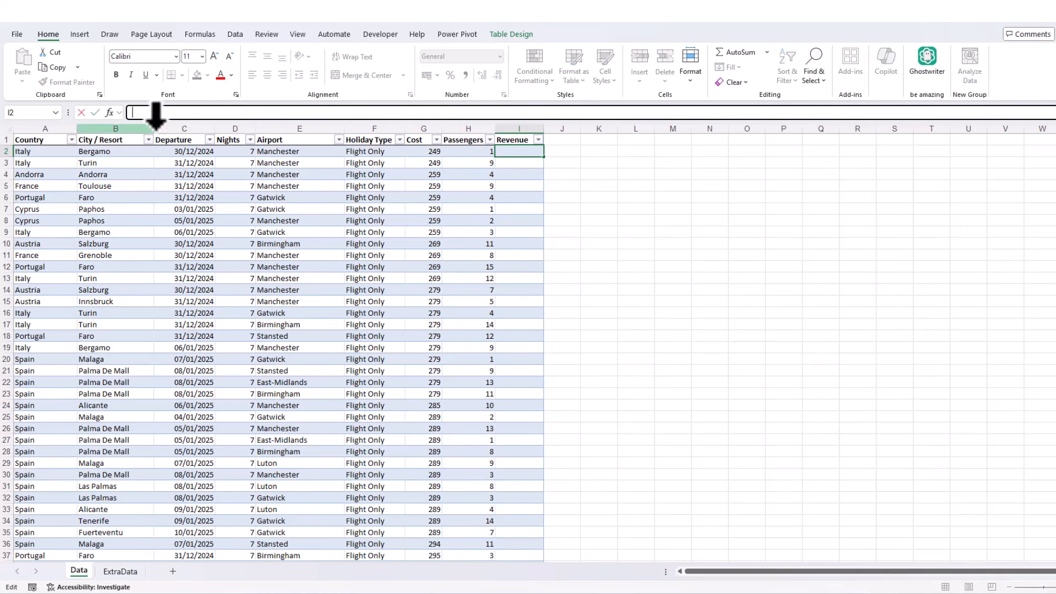
pyautogui.write('=[@Cost]*[@Passengers')
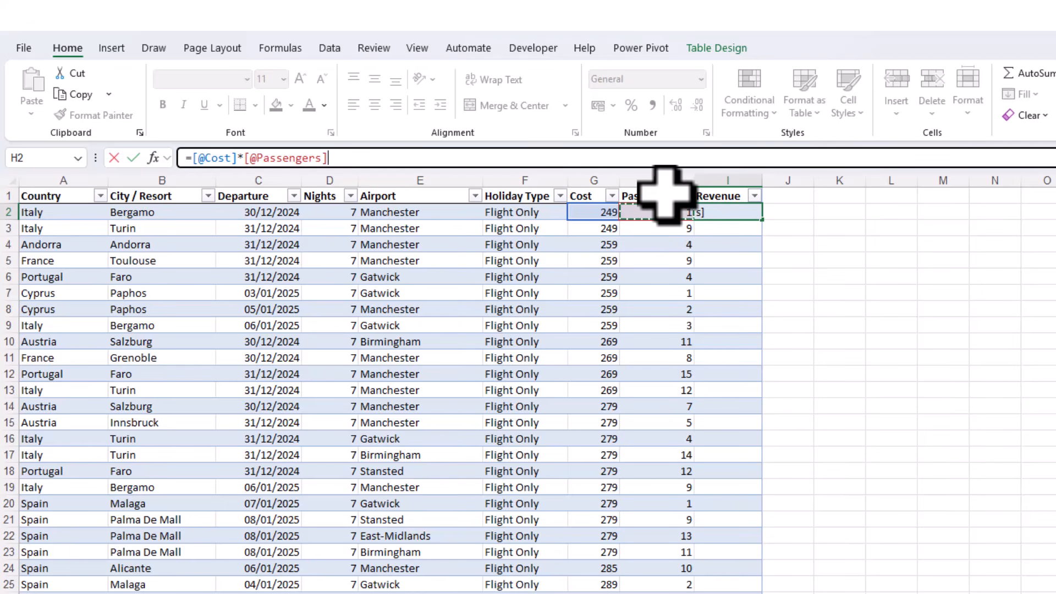
pyautogui.press('Return')
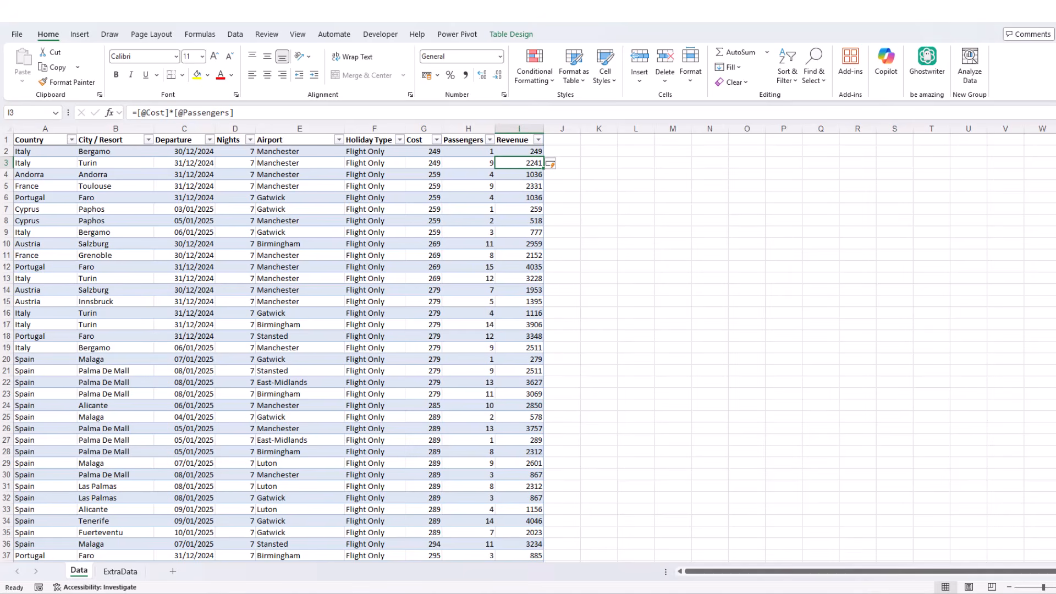
# Step: Turn on the table's total row and set its Revenue calculation to Sum
pyautogui.scroll(-20, 575, 307)
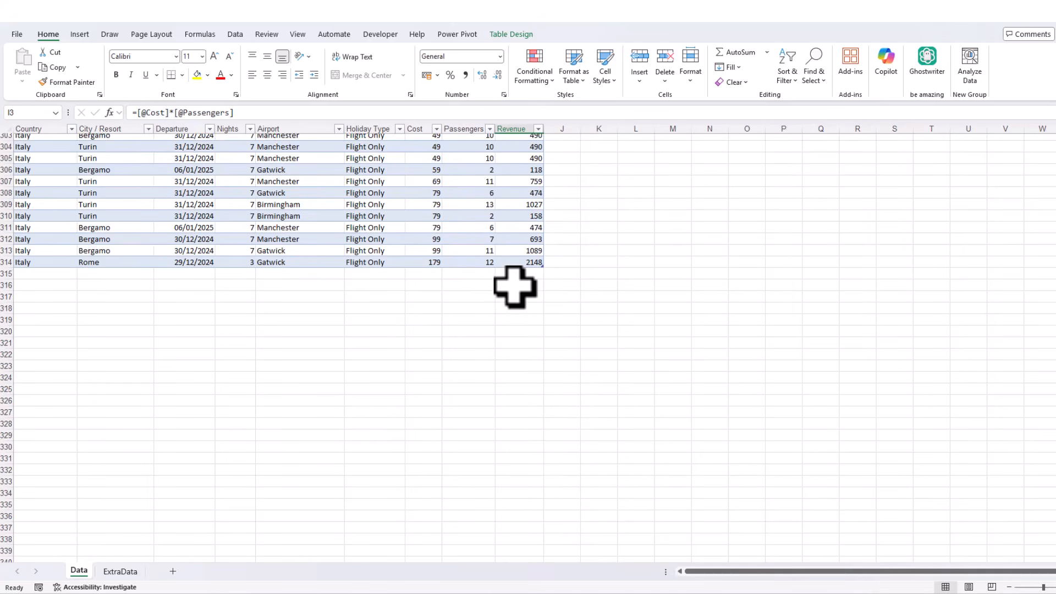
pyautogui.click(512, 34)
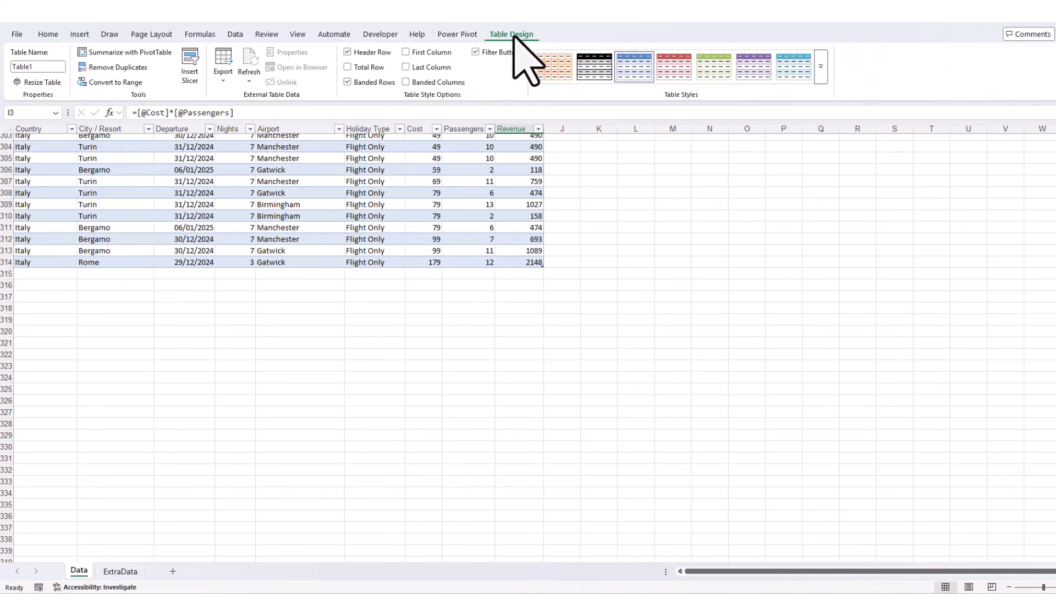
pyautogui.click(349, 67)
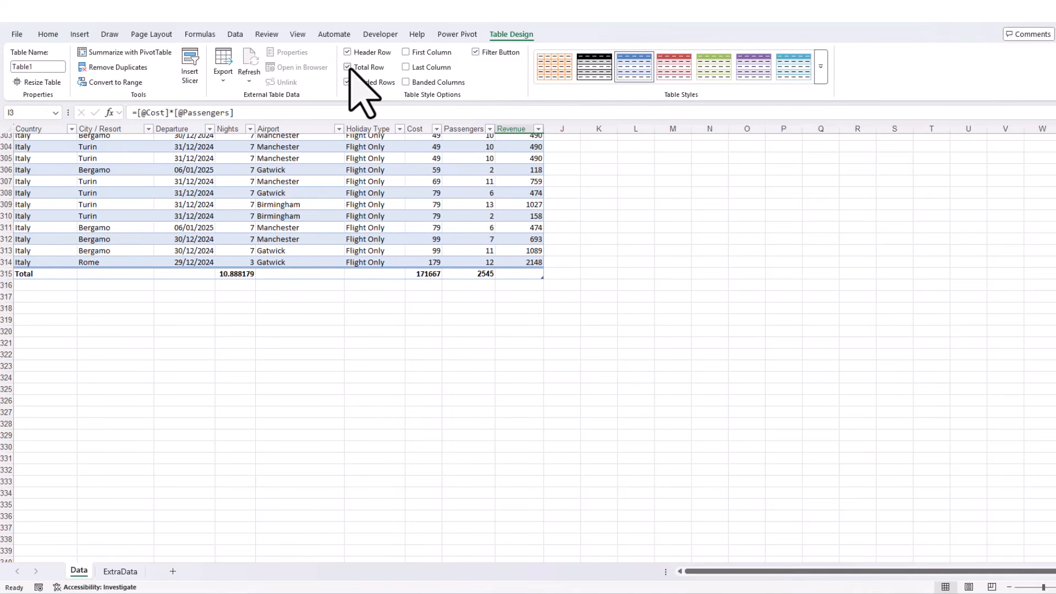
pyautogui.click(523, 274)
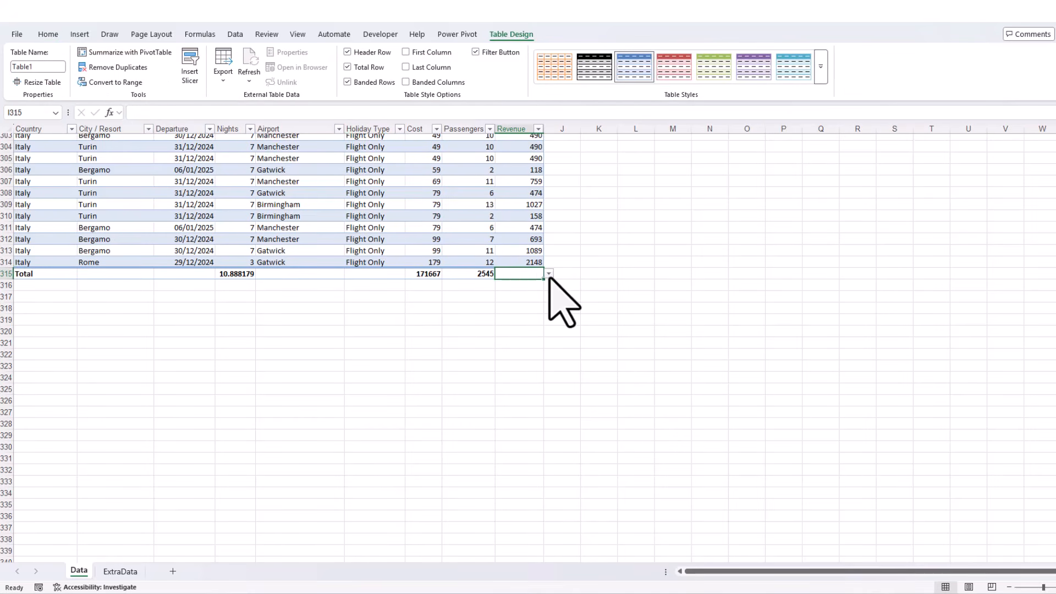
pyautogui.click(549, 274)
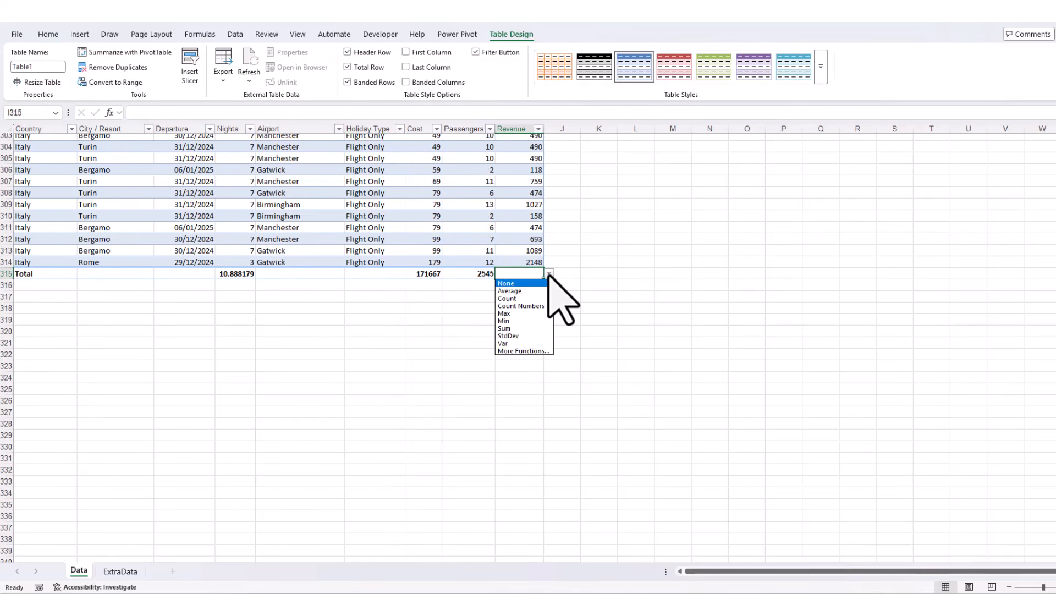
pyautogui.click(516, 329)
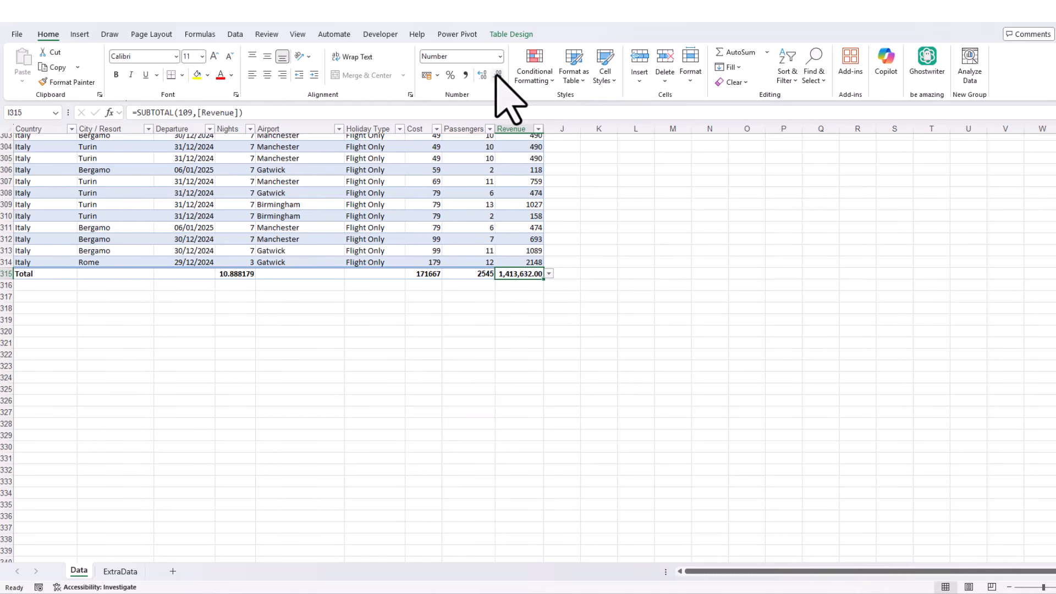
# Step: Format the Revenue total in I315 as a number with a thousands separator and no decimal places
pyautogui.click(519, 296)
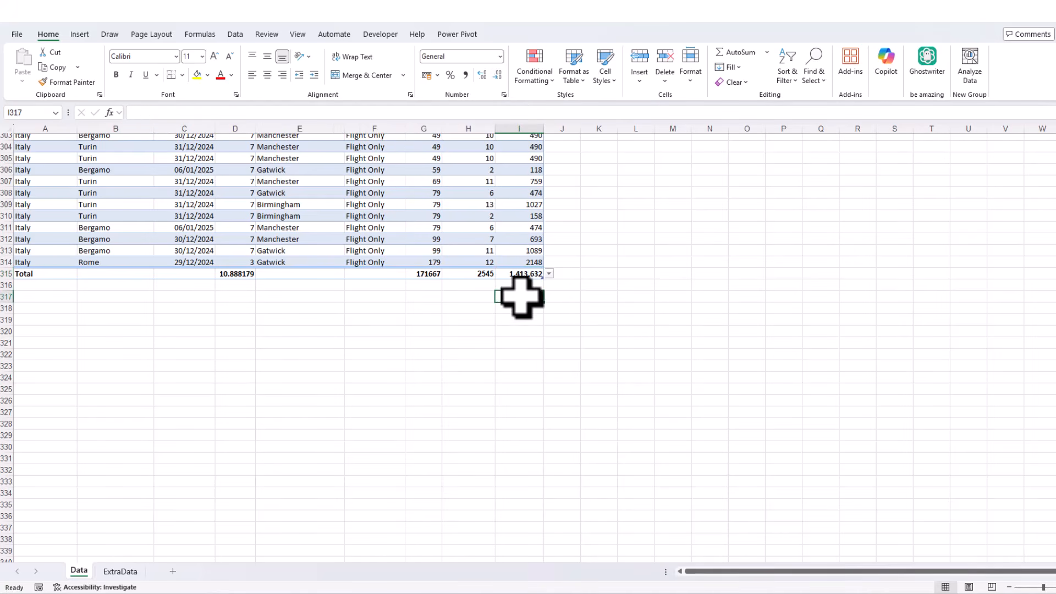
pyautogui.click(519, 273)
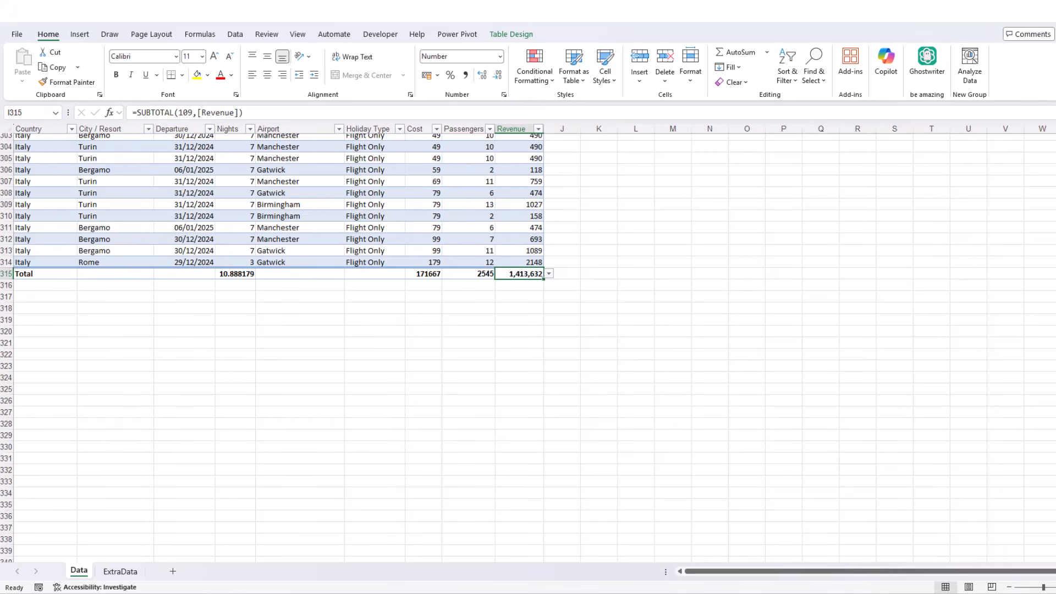
pyautogui.scroll(20, 259, 177)
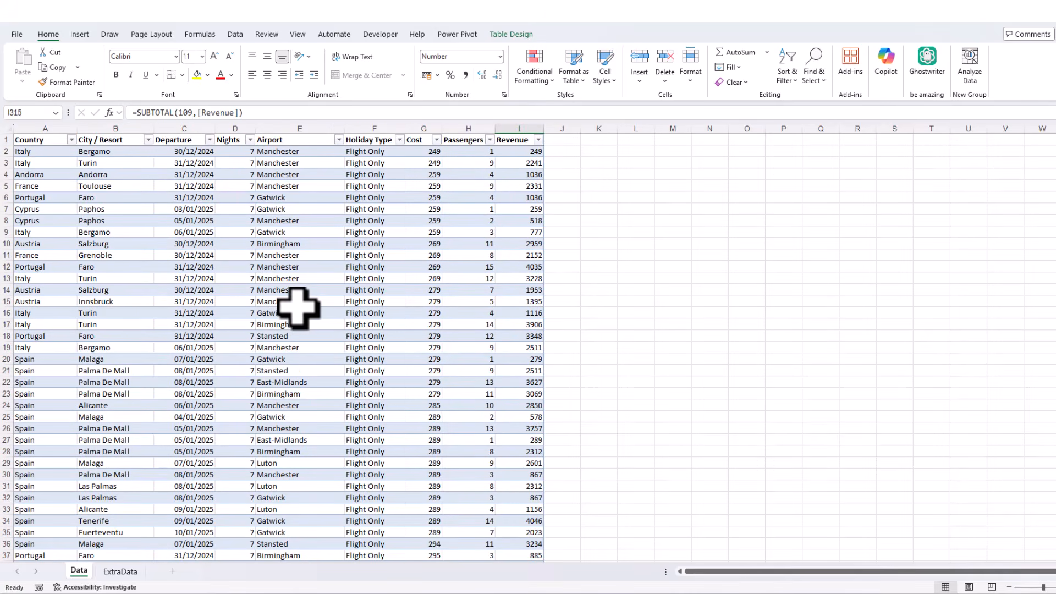